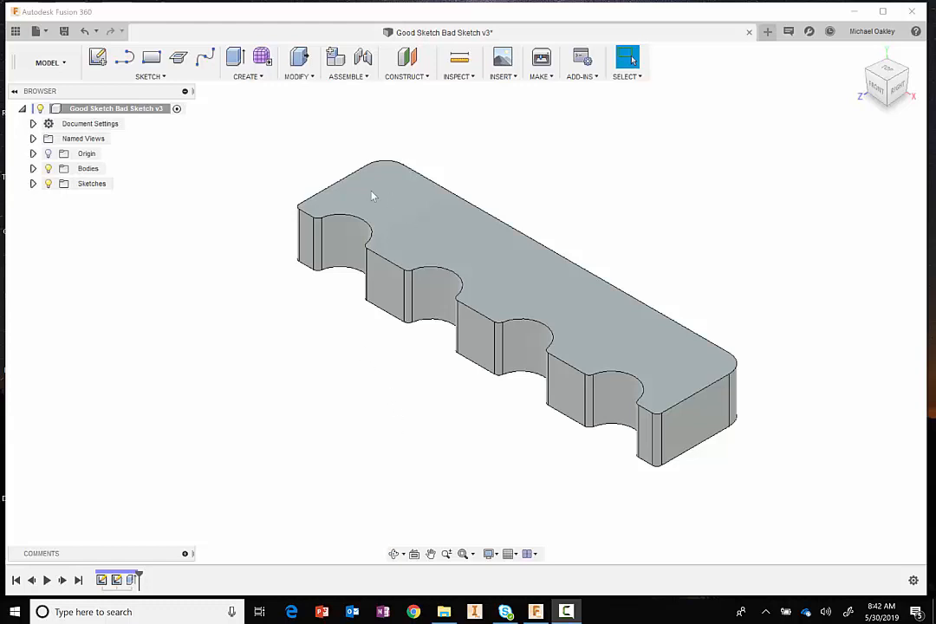
- Delete the extrude feature that forms the solid notched block, keeping its sketches
scroll(291, 422, "down", 1)
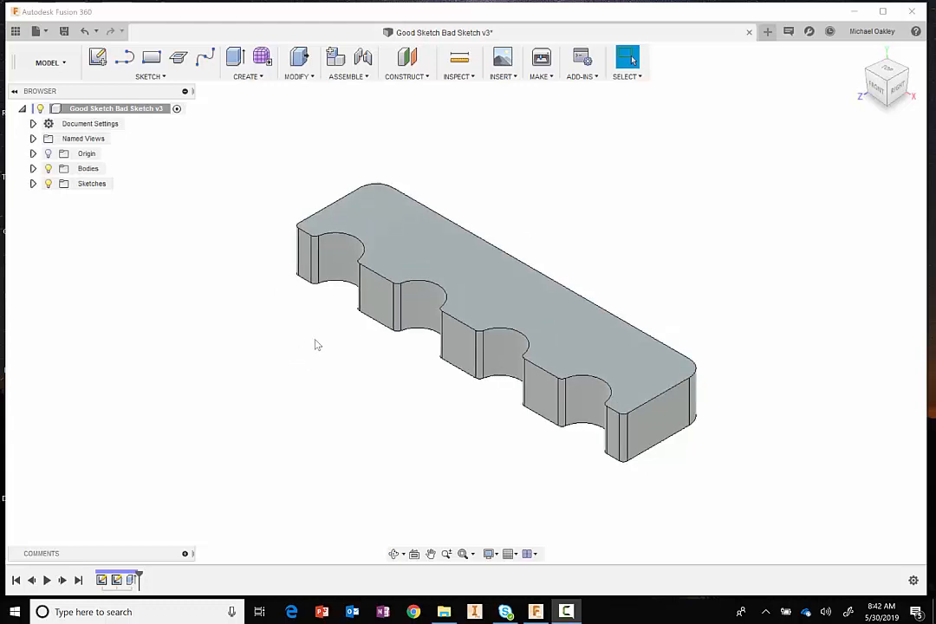
middle_click_drag(290, 343, 313, 336)
left_click(631, 58)
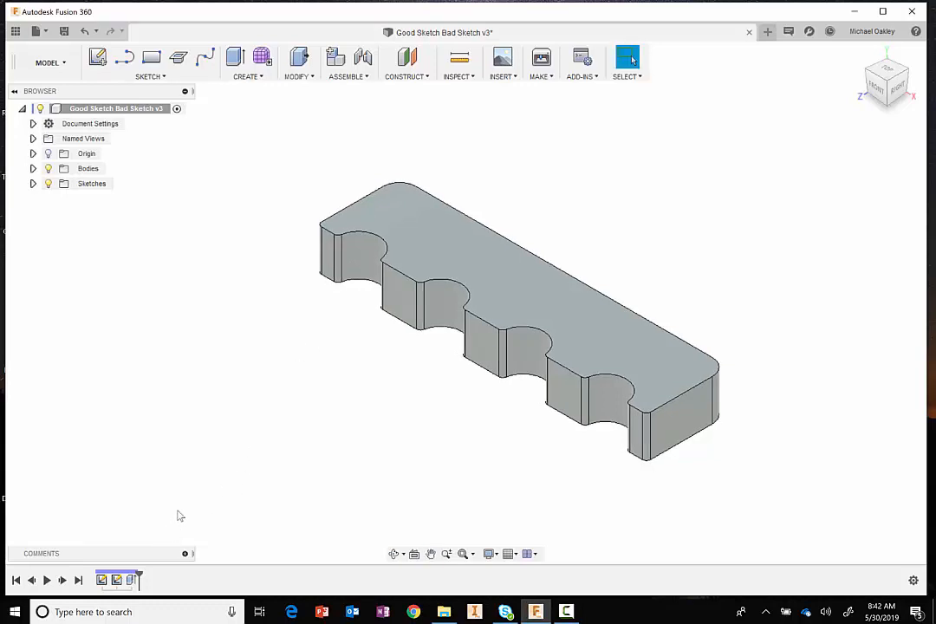
right_click(133, 580)
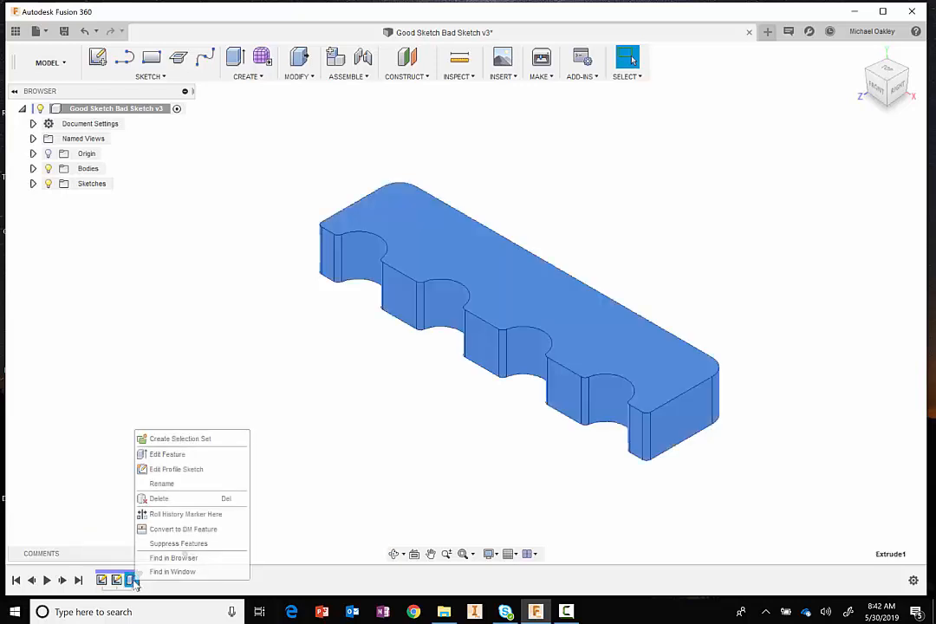
left_click(160, 498)
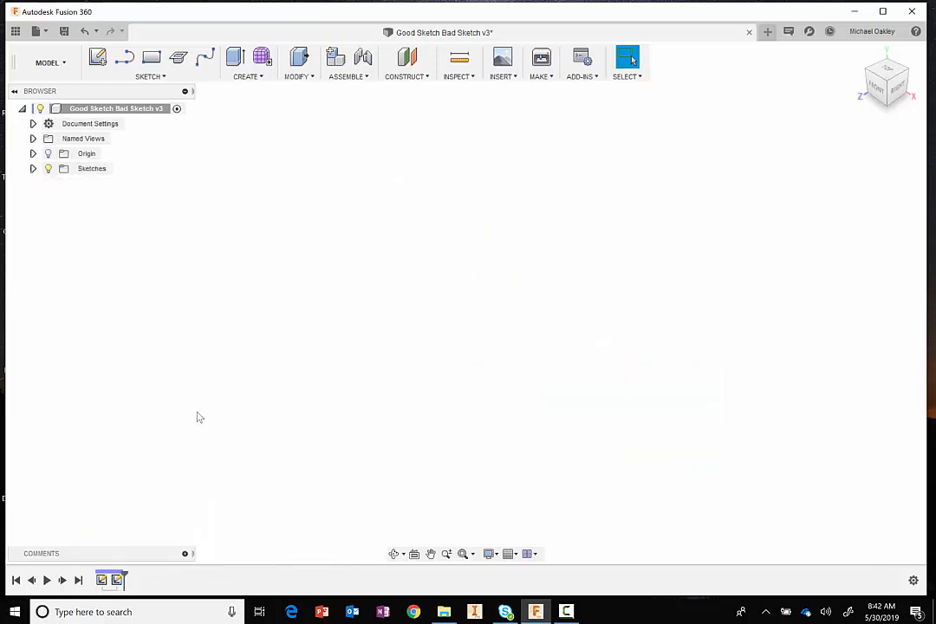
- Preview Sketch1 and hide it again, and display Sketch2 in the top view
left_click(33, 168)
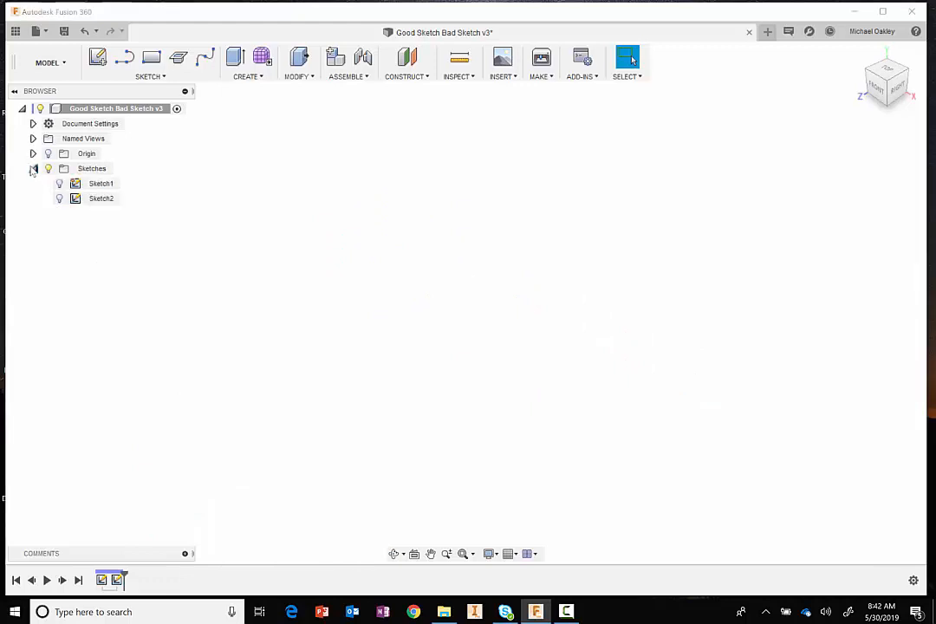
left_click(57, 187)
left_click(59, 183)
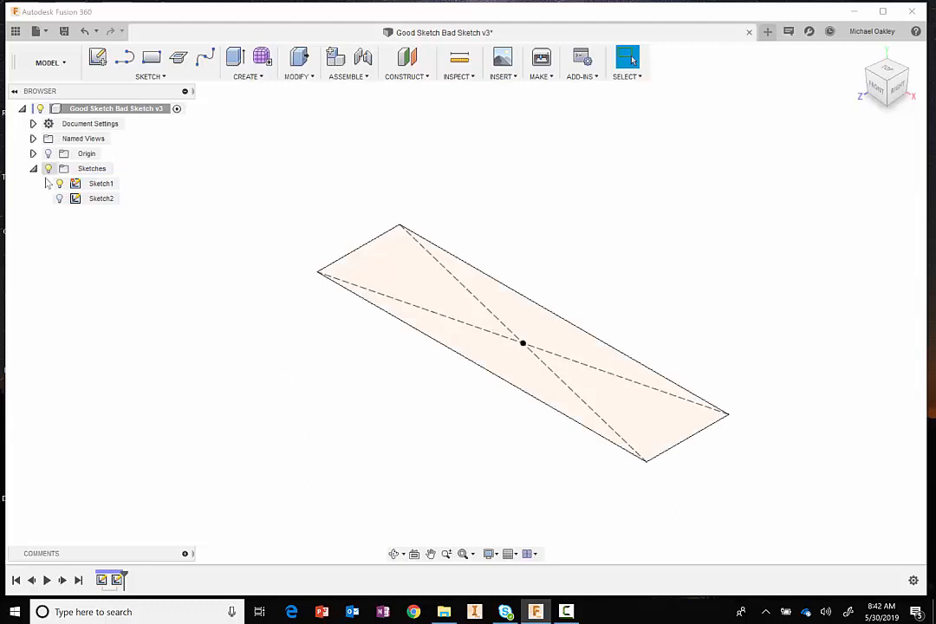
left_click(75, 184)
left_click(58, 183)
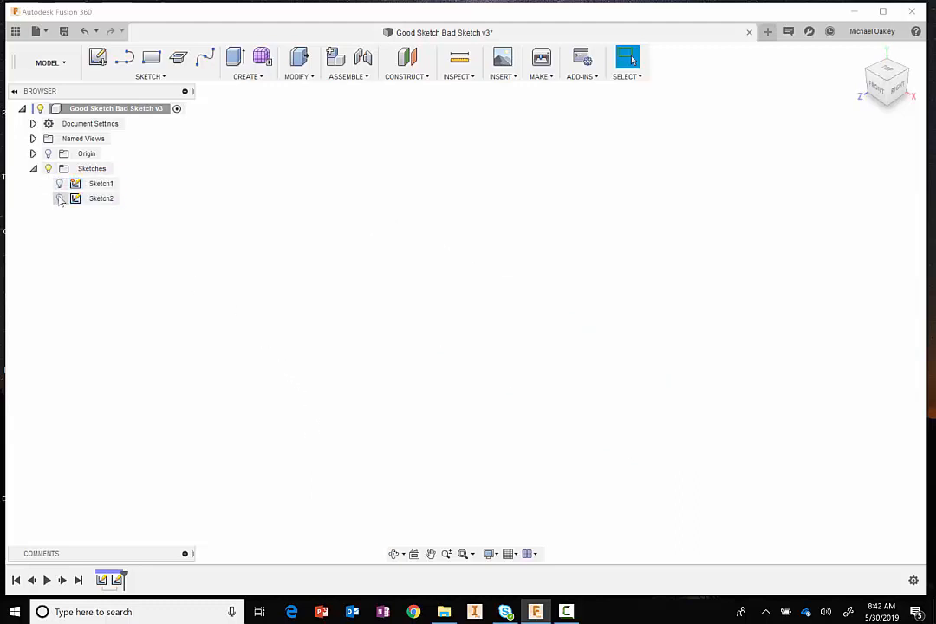
left_click(60, 200)
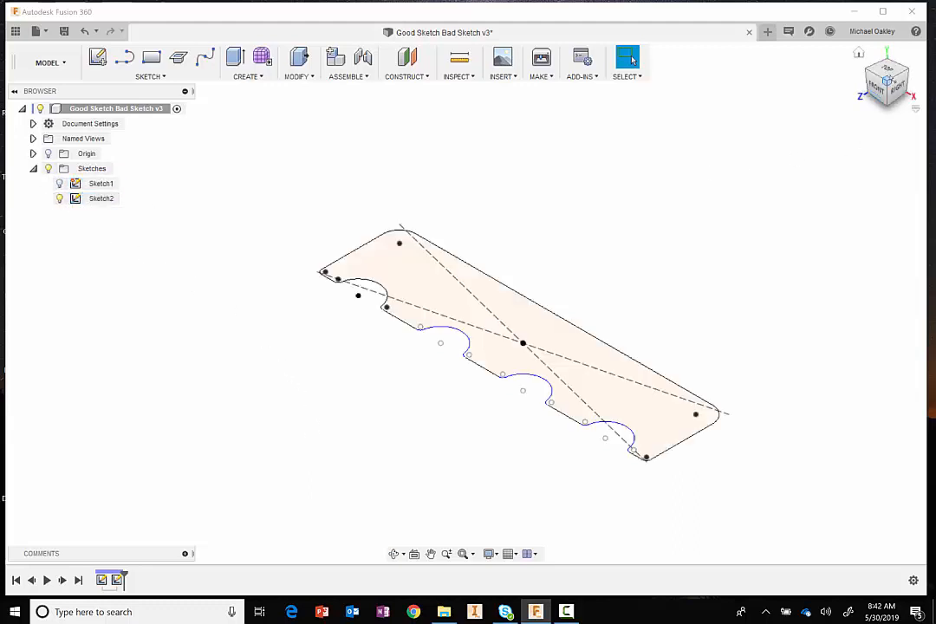
left_click(886, 69)
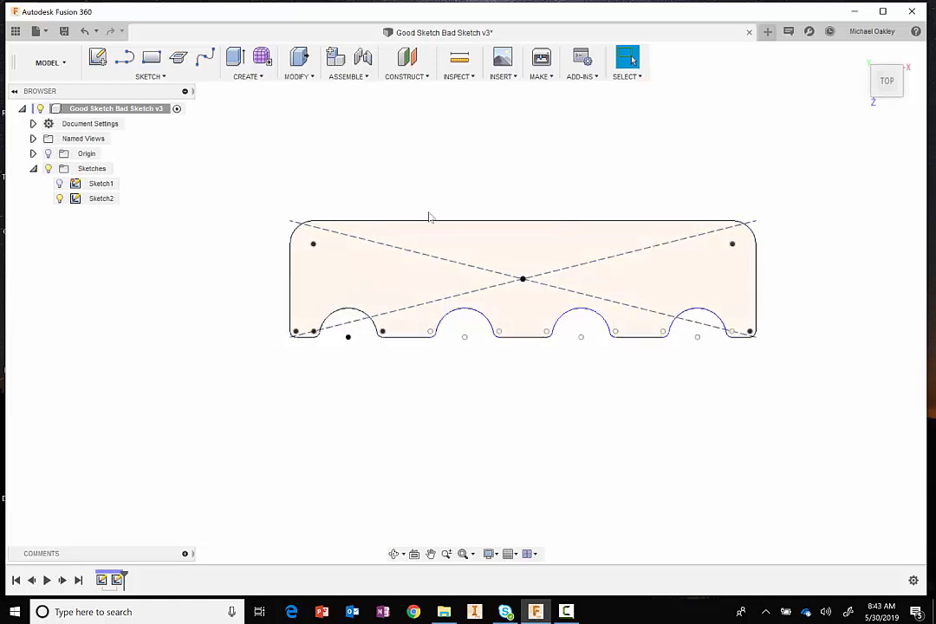
- Delete the upper-right corner arc of Sketch2 and undo the deletion
middle_click_drag(501, 386, 485, 394)
scroll(489, 397, "up", 3)
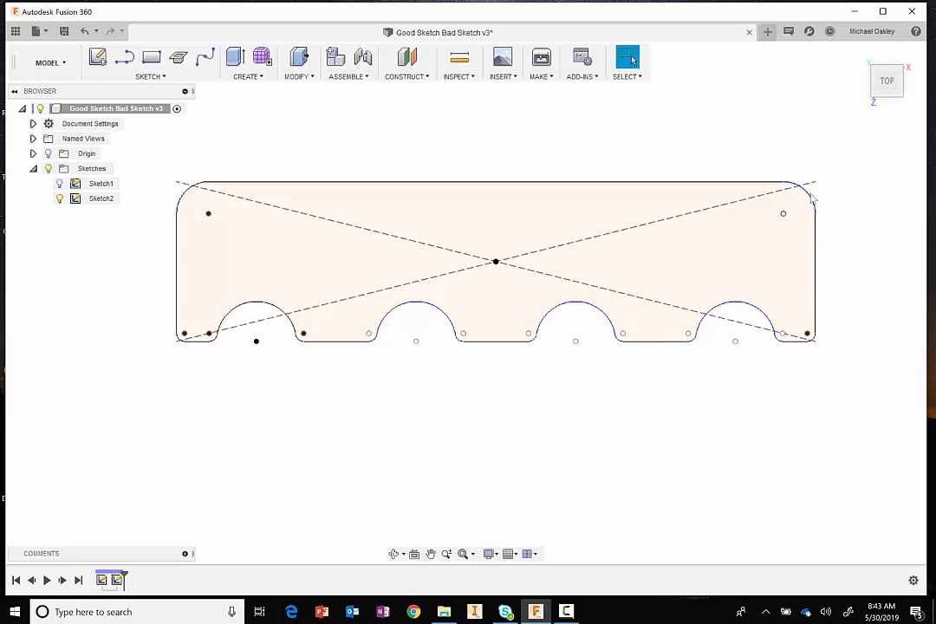
left_click(812, 200)
key("Delete")
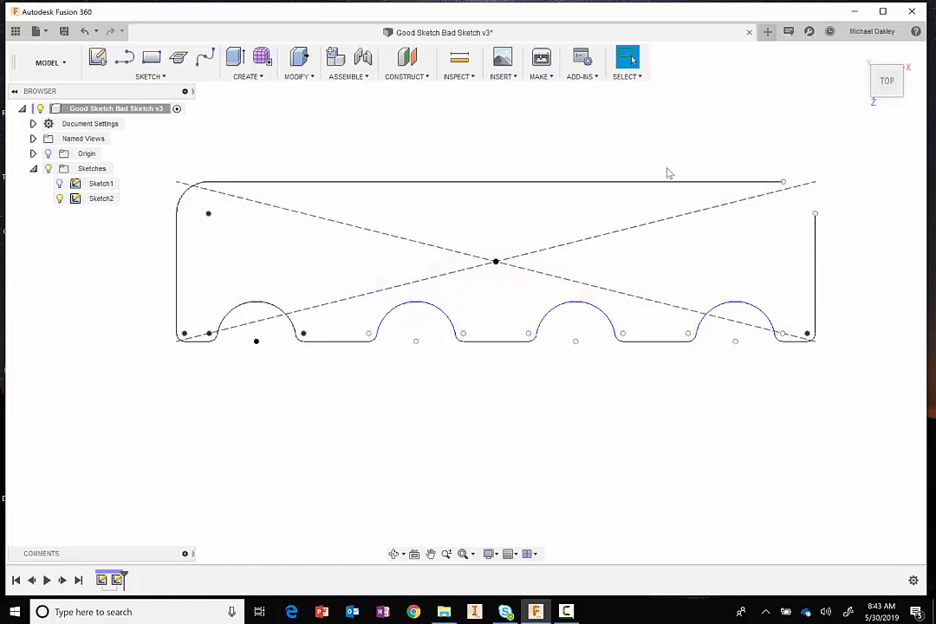
key("ctrl+z")
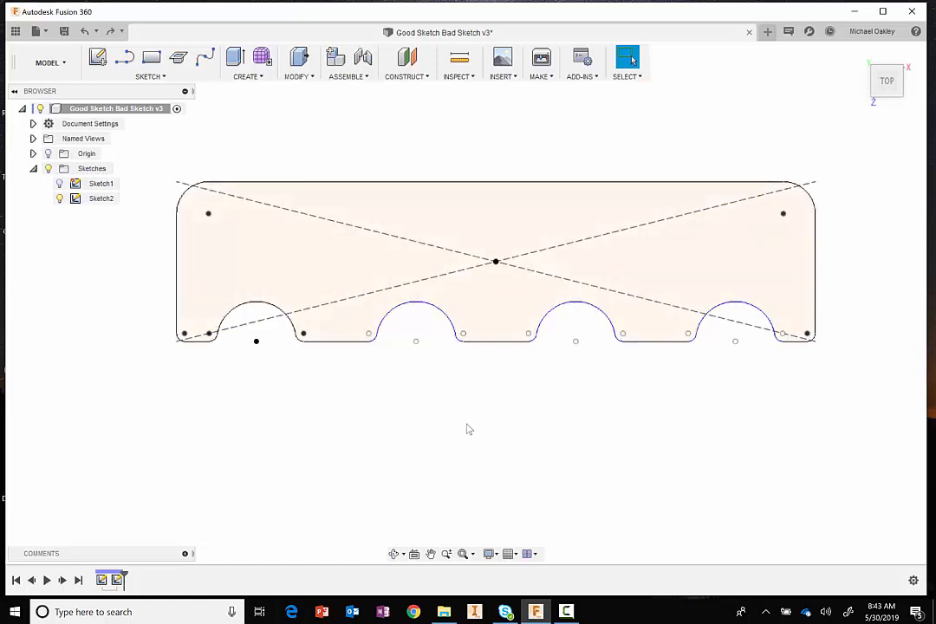
- Examine how the lower-right corner arc of Sketch2 meets its adjacent lines
middle_click_drag(467, 429, 456, 465)
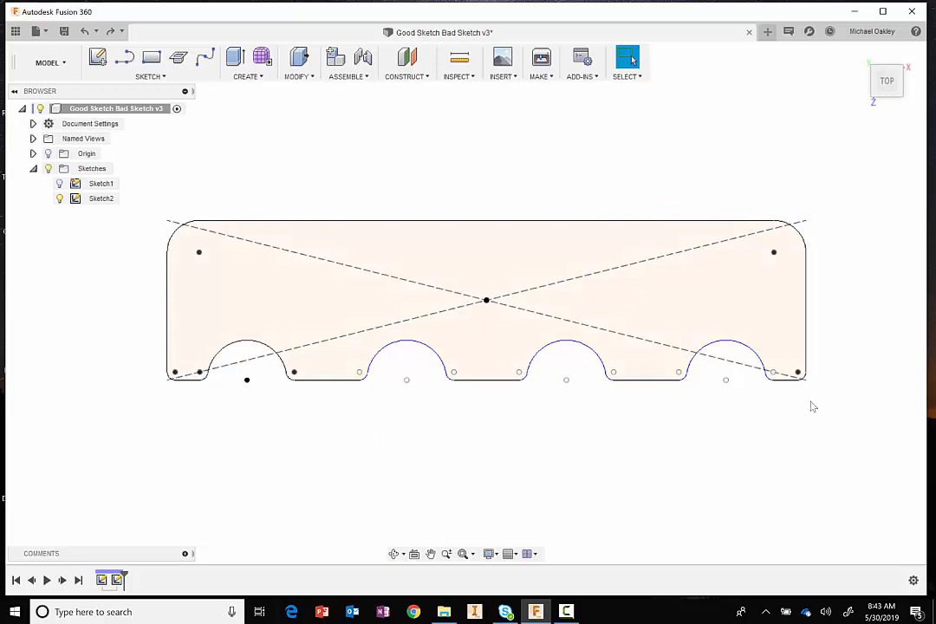
scroll(850, 343, "up", 2)
scroll(844, 355, "up", 1)
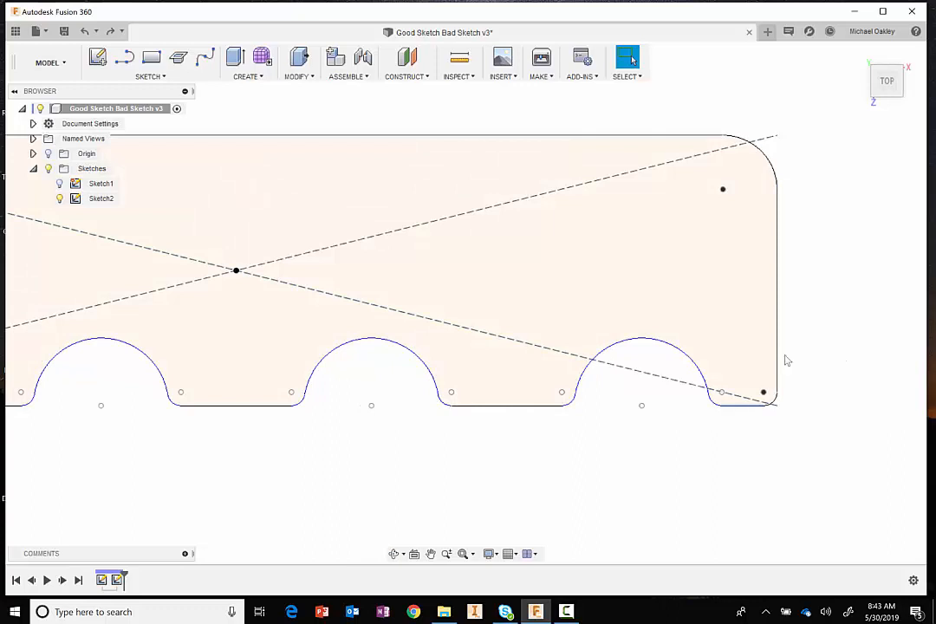
scroll(795, 409, "up", 5)
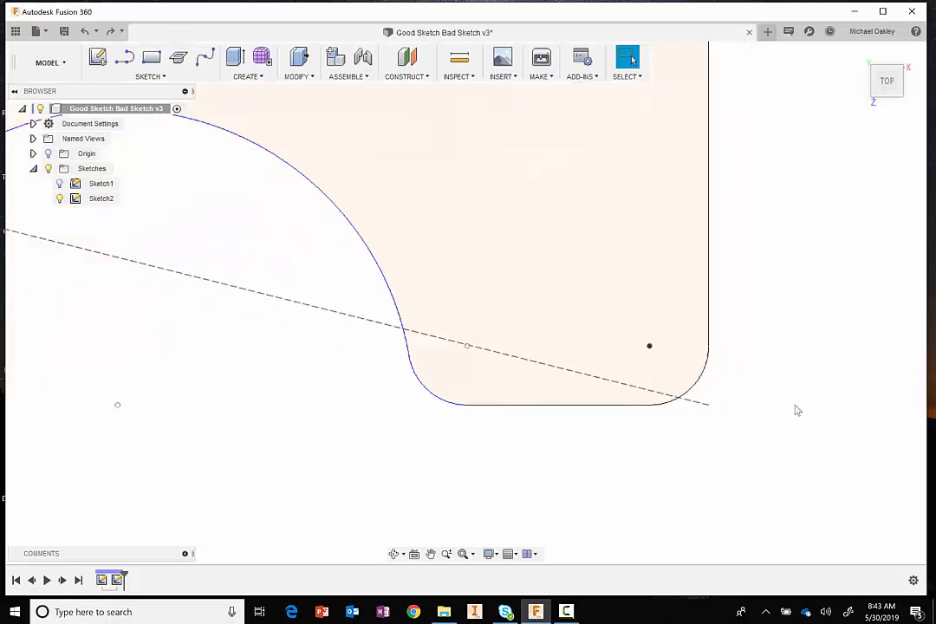
scroll(797, 410, "up", 4)
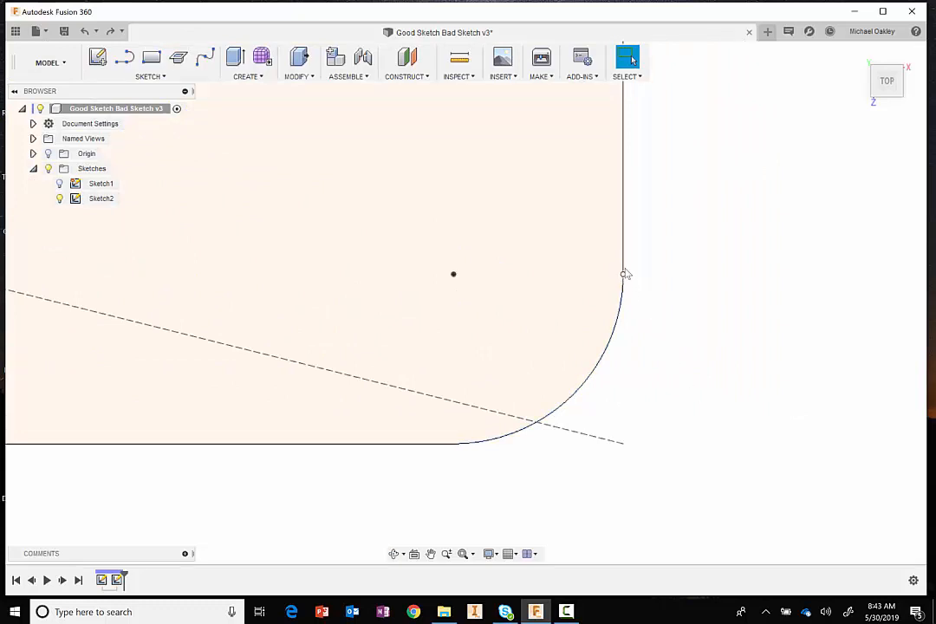
scroll(712, 409, "down", 6)
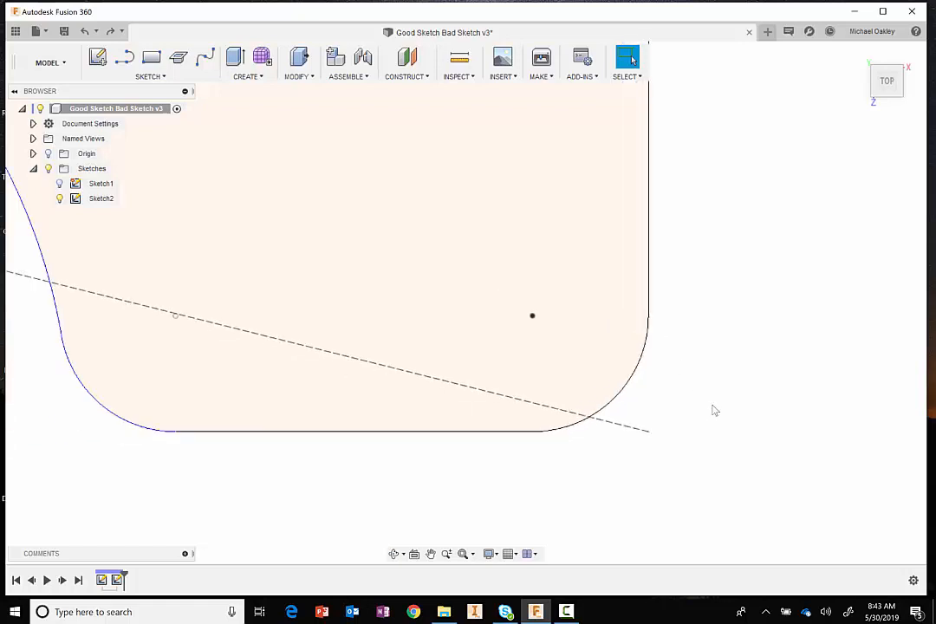
scroll(712, 410, "down", 8)
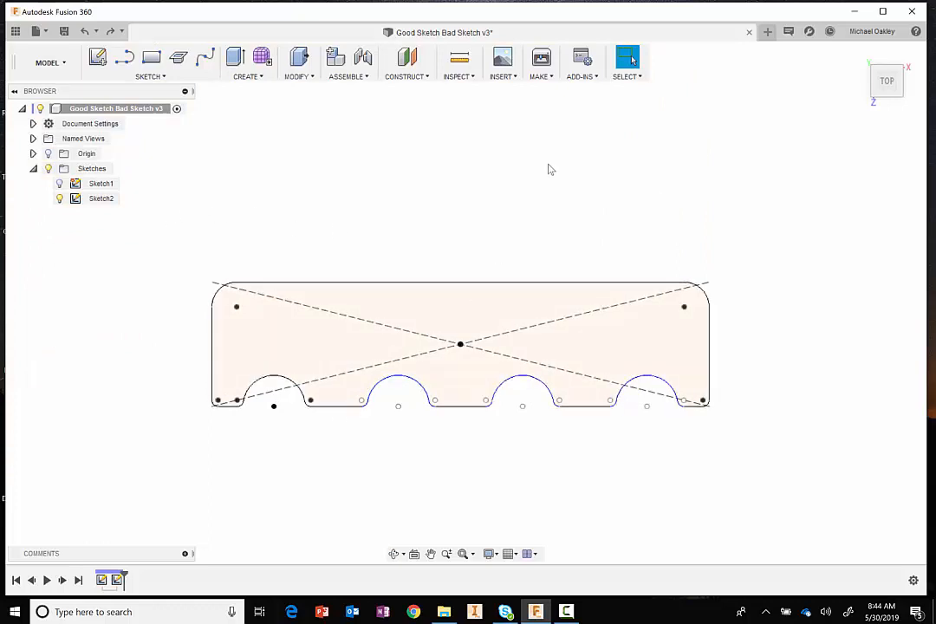
- Switch the visible sketch from Sketch2 to Sketch1 and open Sketch1 for editing
left_click(63, 200)
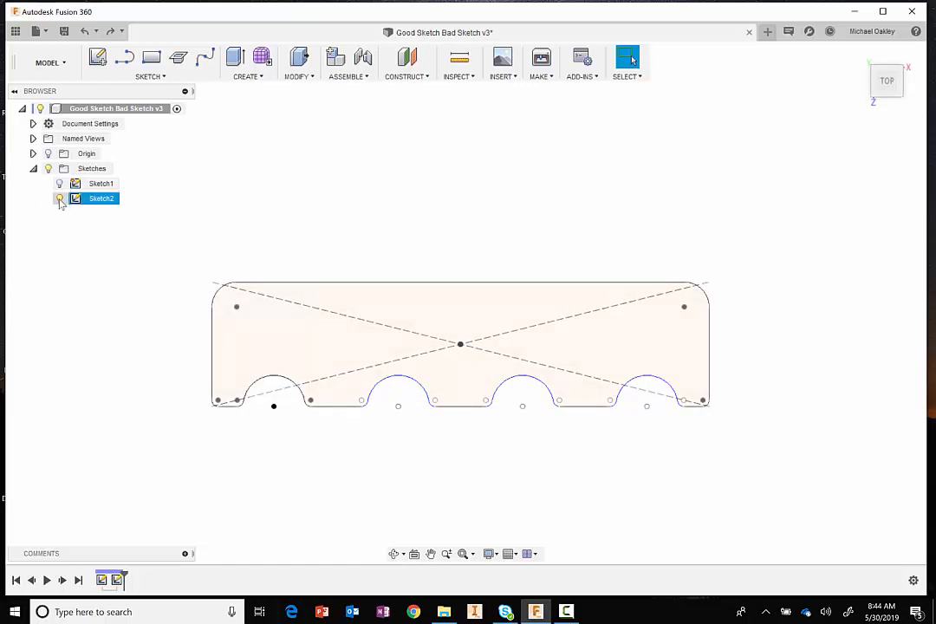
left_click(59, 200)
left_click(59, 184)
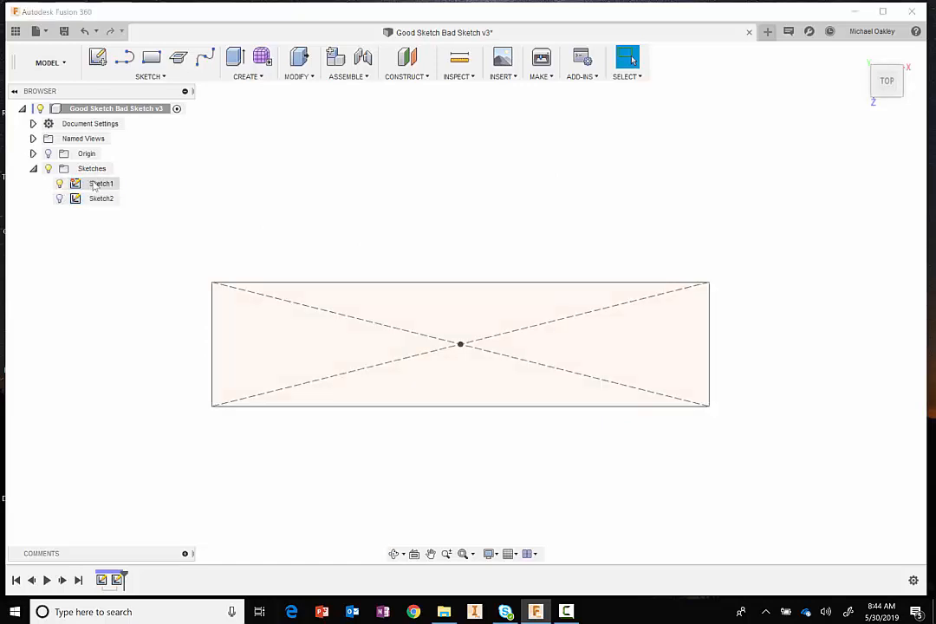
right_click(95, 184)
left_click(131, 223)
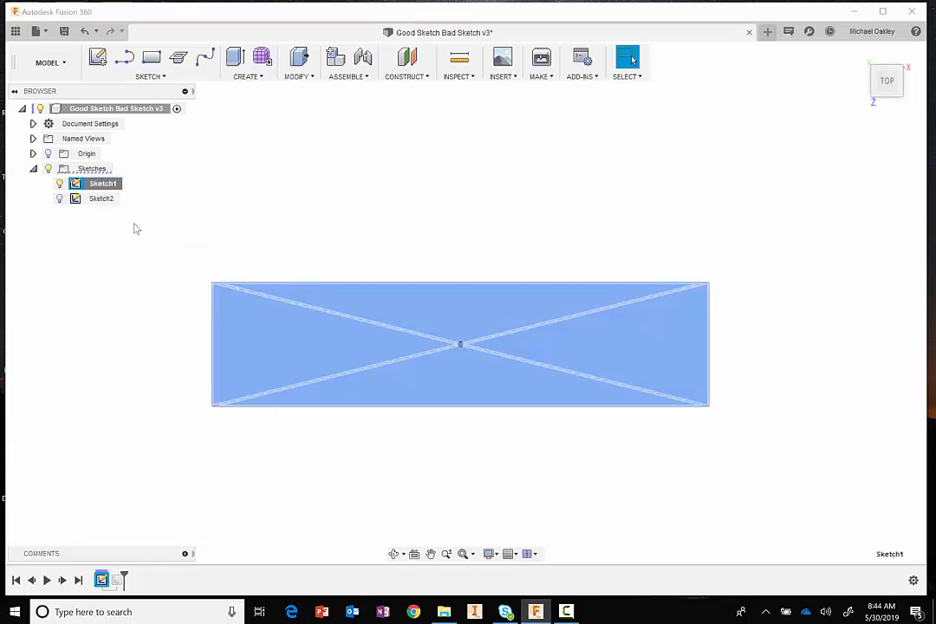
- Sketch a 0.5 in diameter center-diameter circle overlapping the rectangle's bottom edge near its lower-left corner
scroll(301, 441, "up", 2)
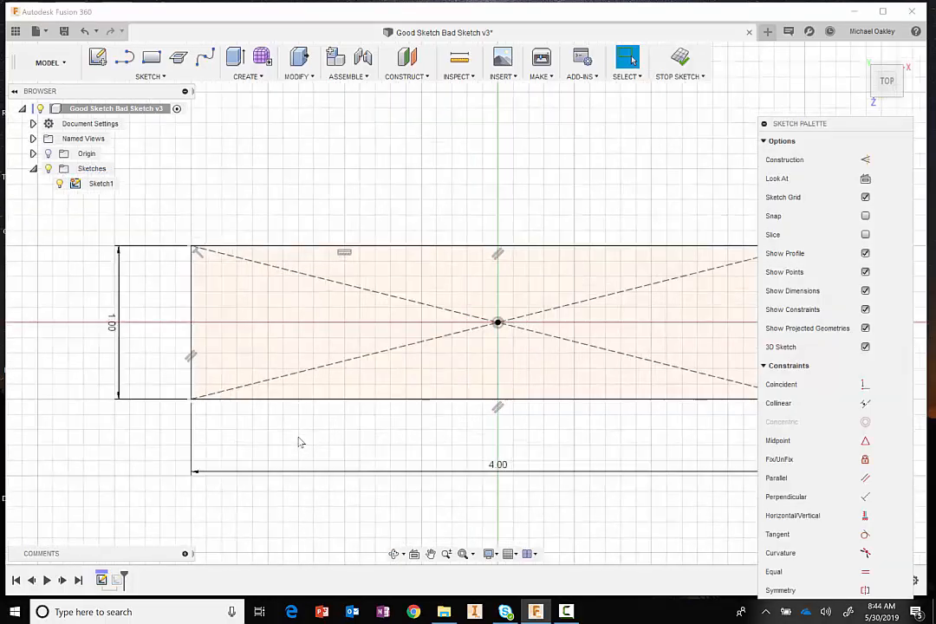
scroll(298, 442, "down", 1)
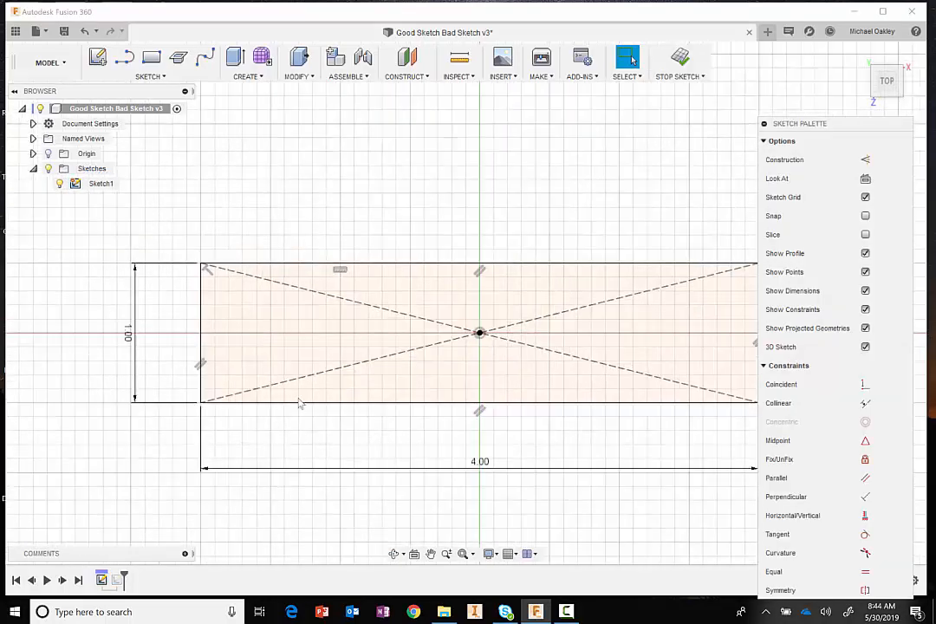
left_click(162, 80)
mouse_move(151, 139)
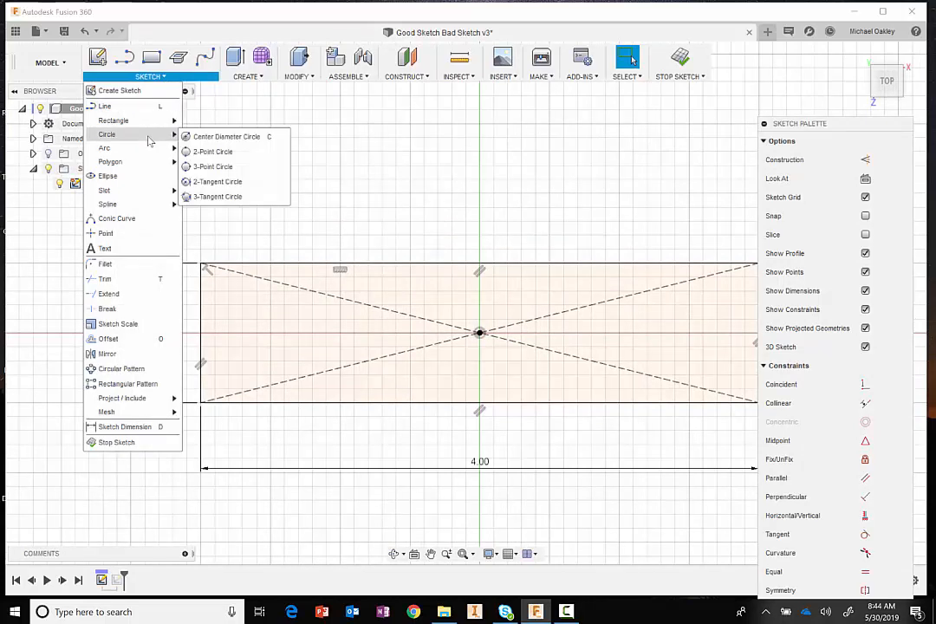
left_click(223, 137)
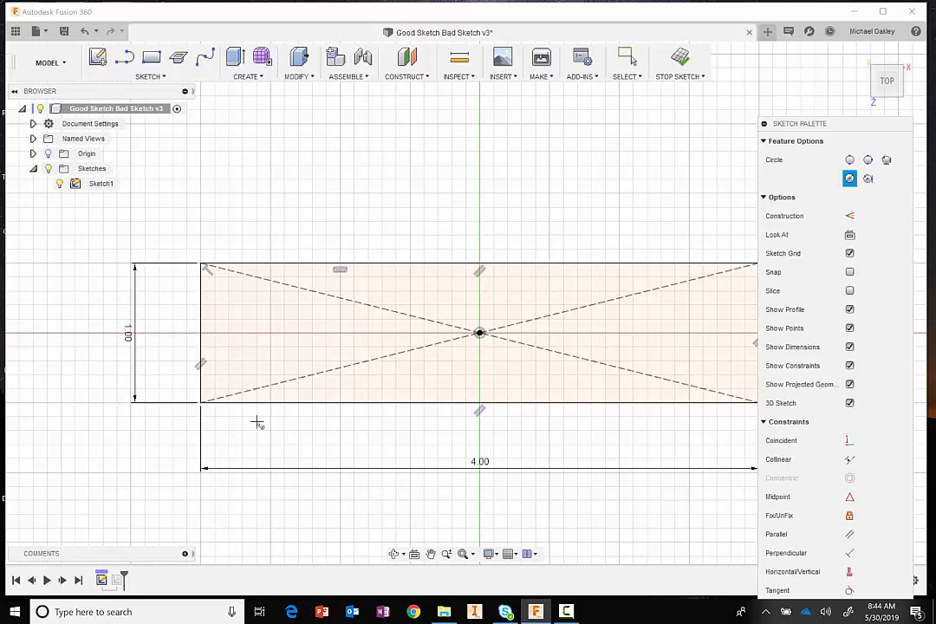
left_click(257, 420)
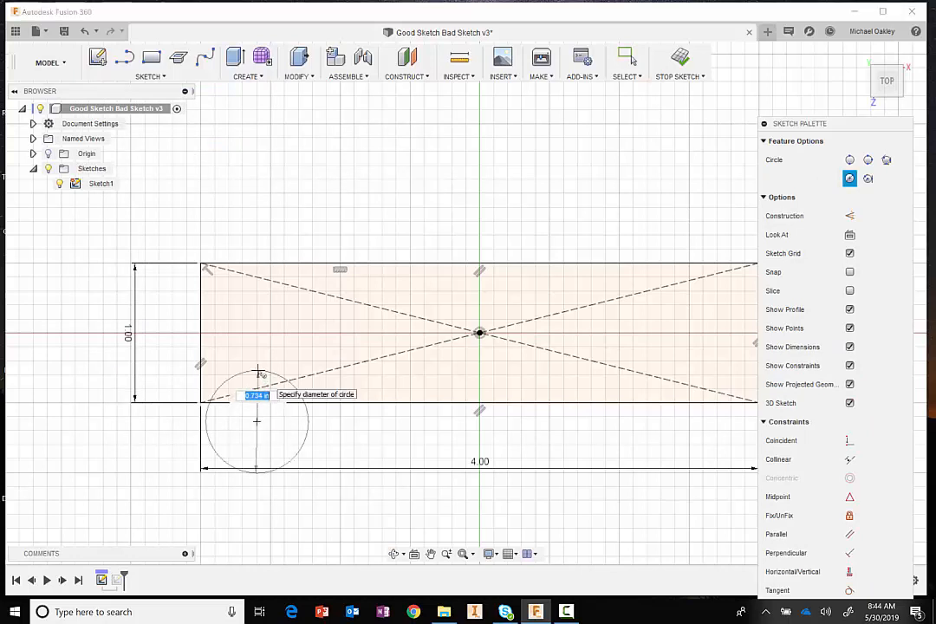
type(".5")
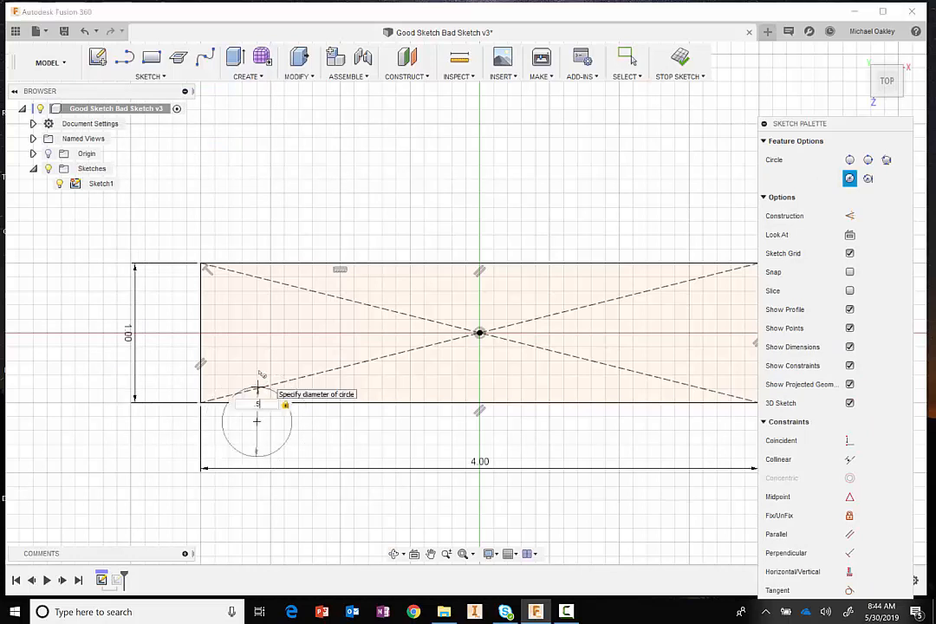
key("Return")
key("Escape")
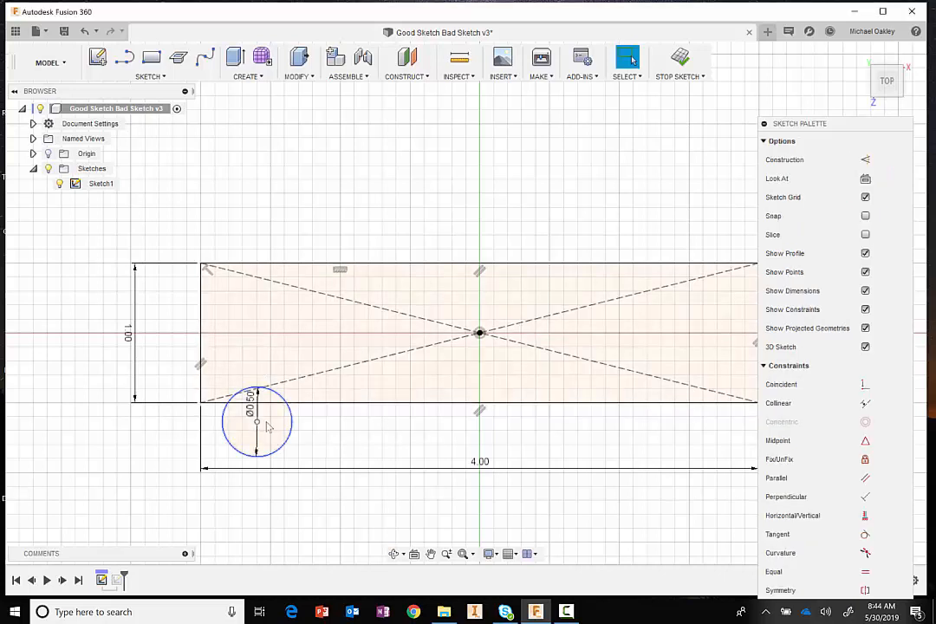
mouse_move(272, 421)
left_mouse_down()
mouse_move(295, 411)
mouse_move(278, 423)
mouse_move(276, 397)
mouse_move(272, 413)
left_mouse_up()
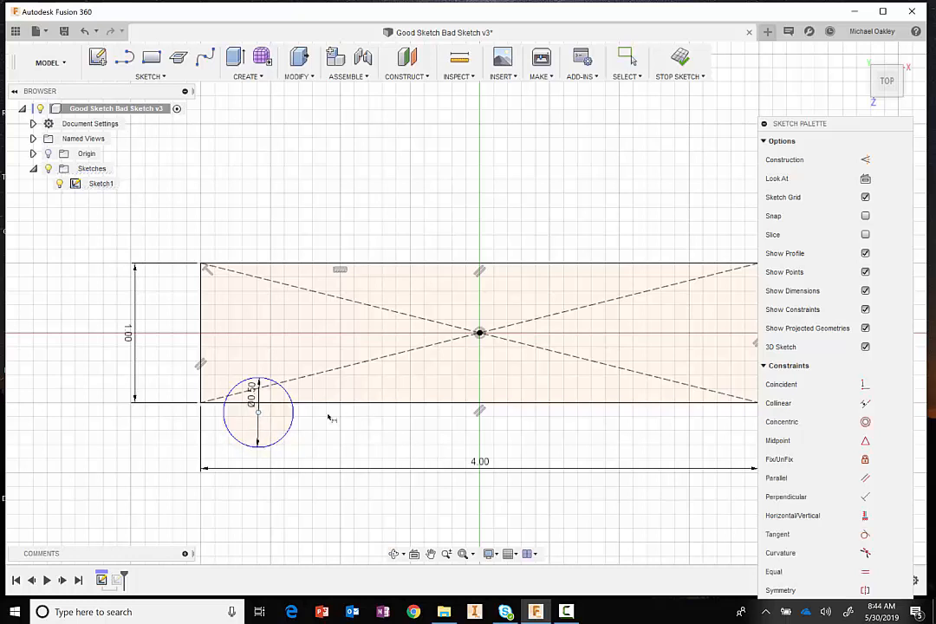
- Dimension the circle's center 0.5 in horizontally from the rectangle's left edge
left_click(253, 411)
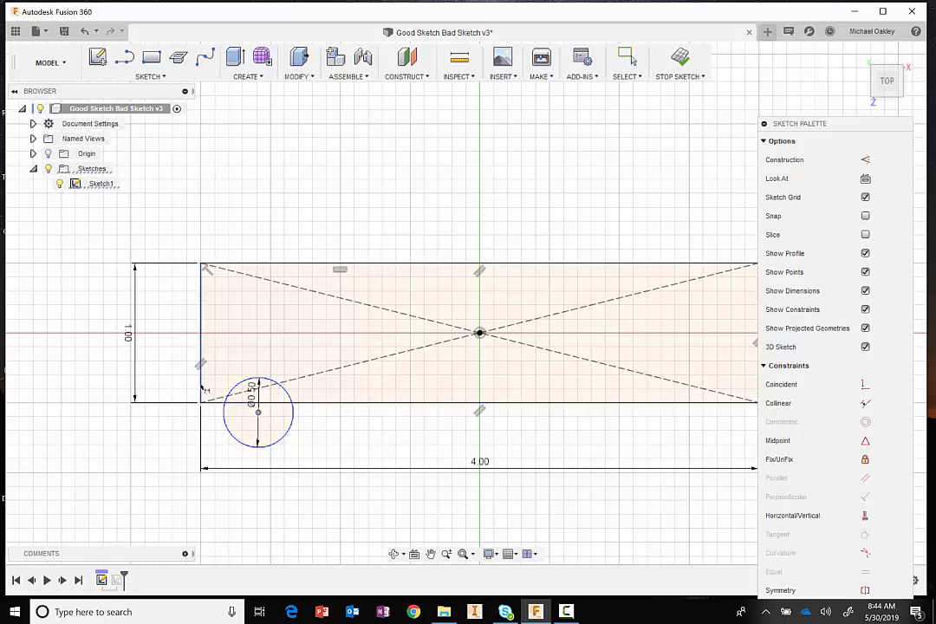
left_click(202, 387)
left_click(240, 501)
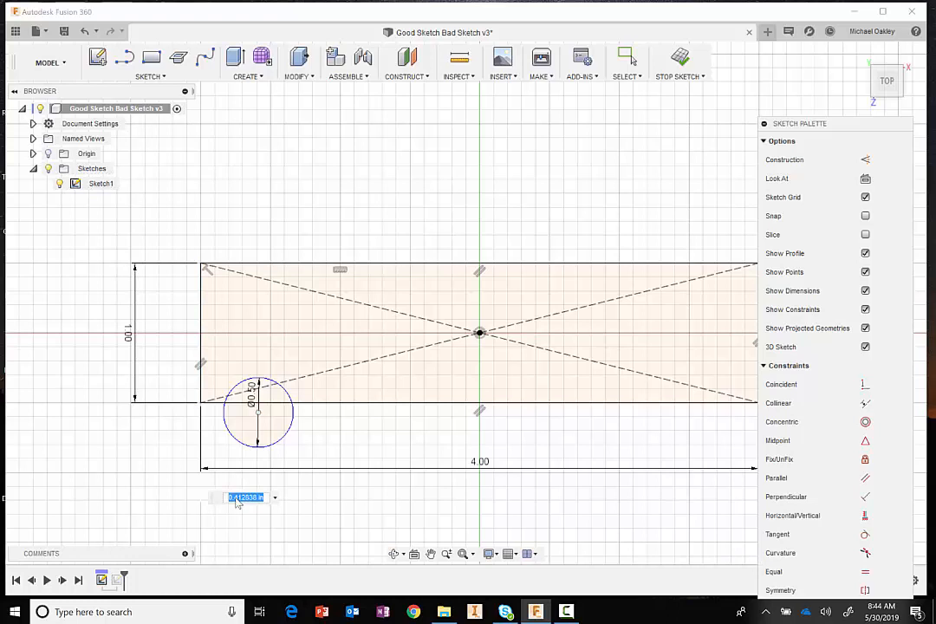
type("0.5")
key("Return")
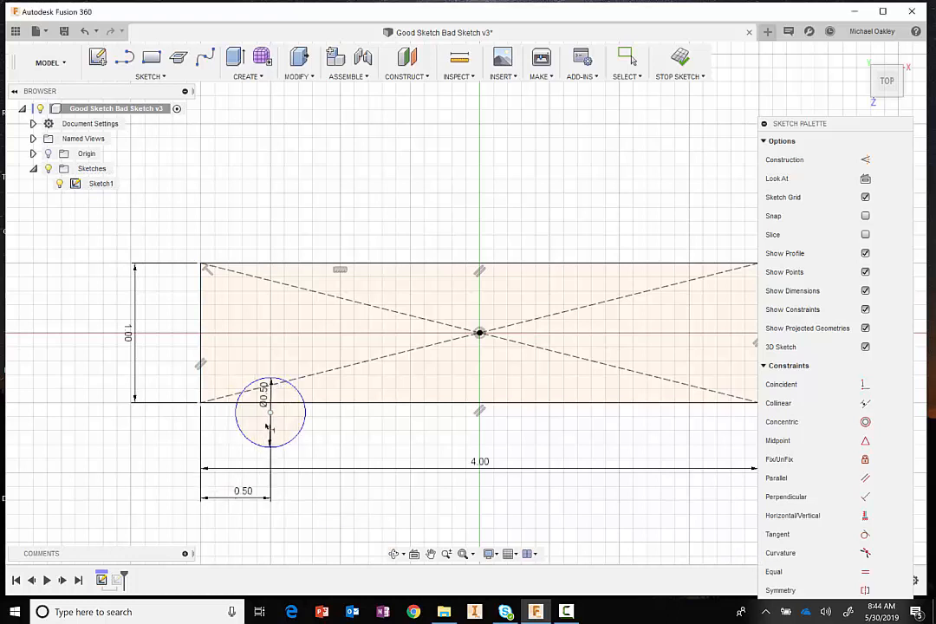
- Dimension the circle's center 0.25 in vertically from the rectangle's bottom edge
left_click(270, 413)
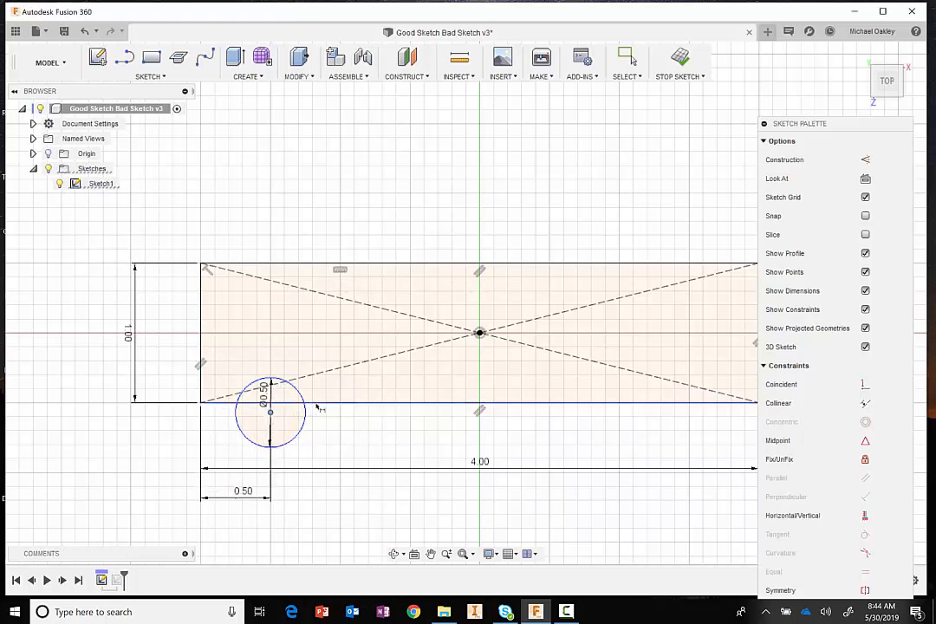
left_click(320, 404)
left_click(336, 446)
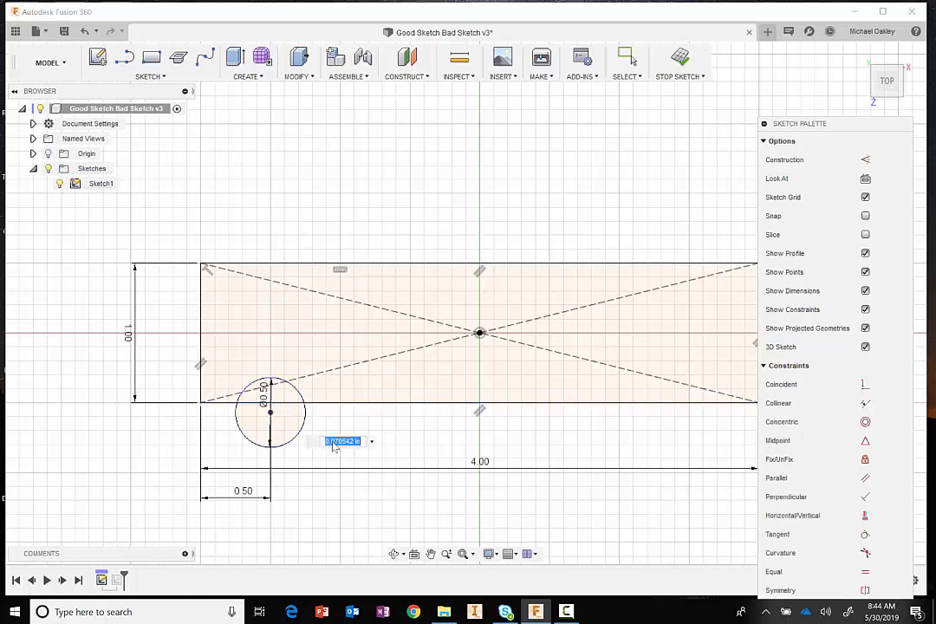
key("BackSpace")
type(".25")
key("Return")
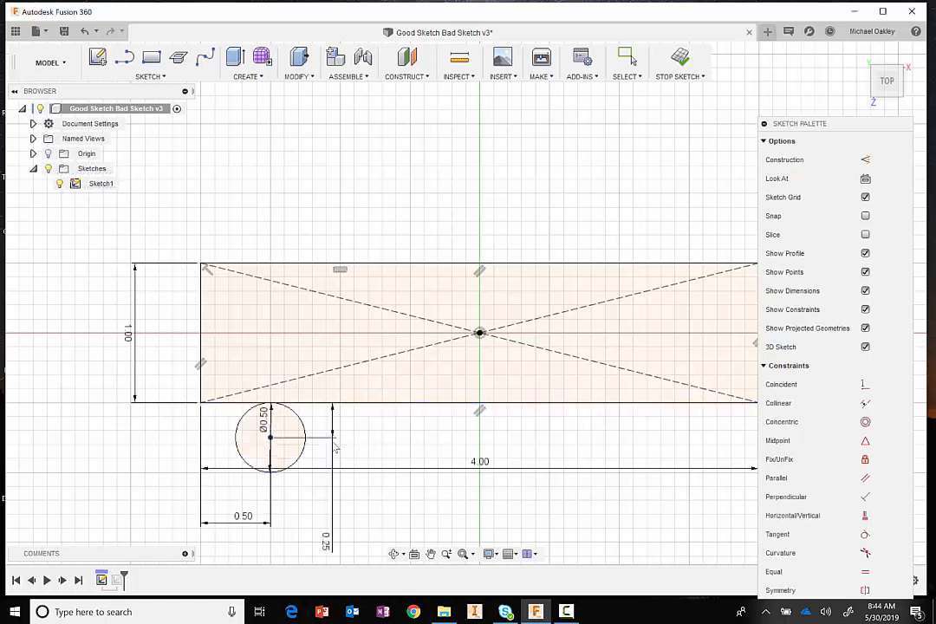
- Set the circle center's vertical distance from the rectangle's bottom edge to 0.125 in and finish the sketch
double_click(326, 543)
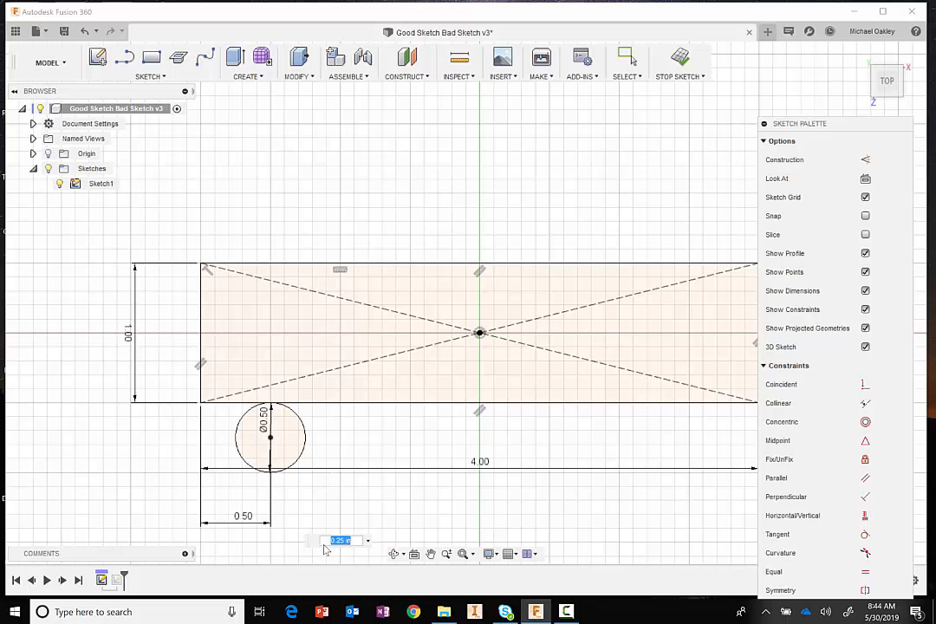
type("125")
key("Return")
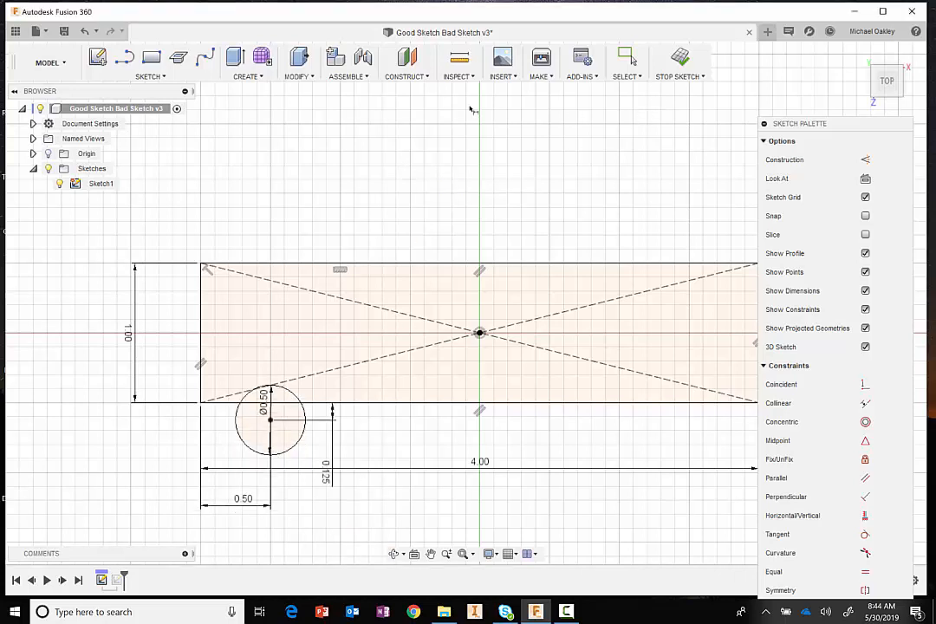
scroll(469, 210, "down", 3)
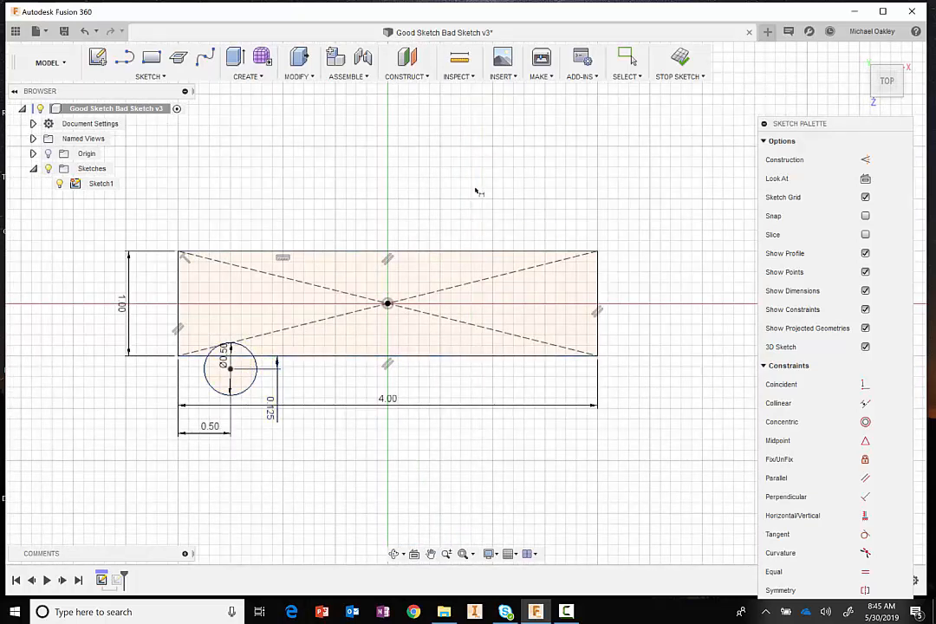
left_click(680, 57)
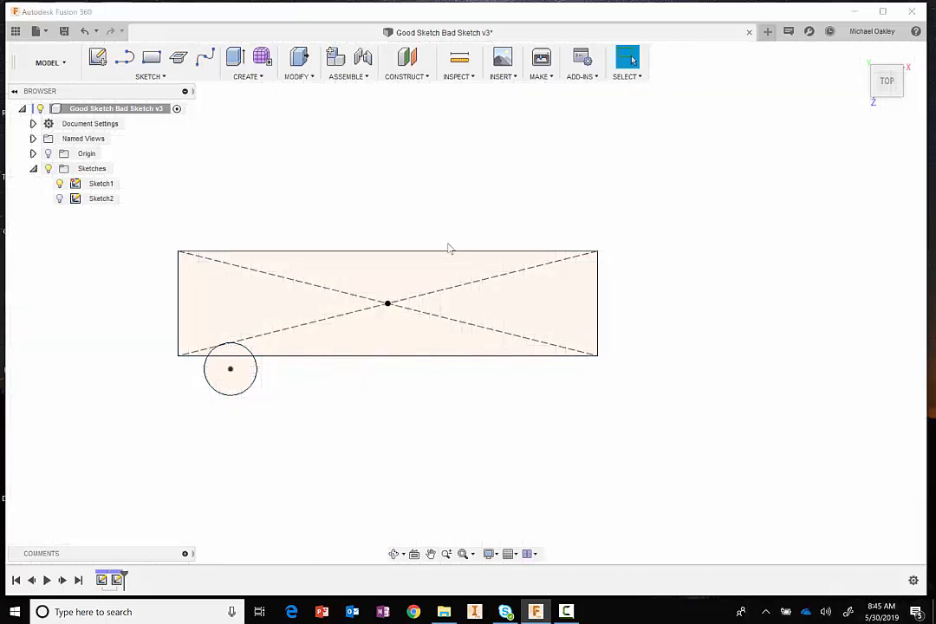
- Extrude the rectangle, including the circle segment inside it, about 0.346 in upward as a new body using Press Pull
mouse_move(482, 231)
middle_mouse_down("shift")
mouse_move(431, 217)
mouse_move(513, 231)
mouse_move(490, 215)
middle_mouse_up("shift")
right_click(490, 216)
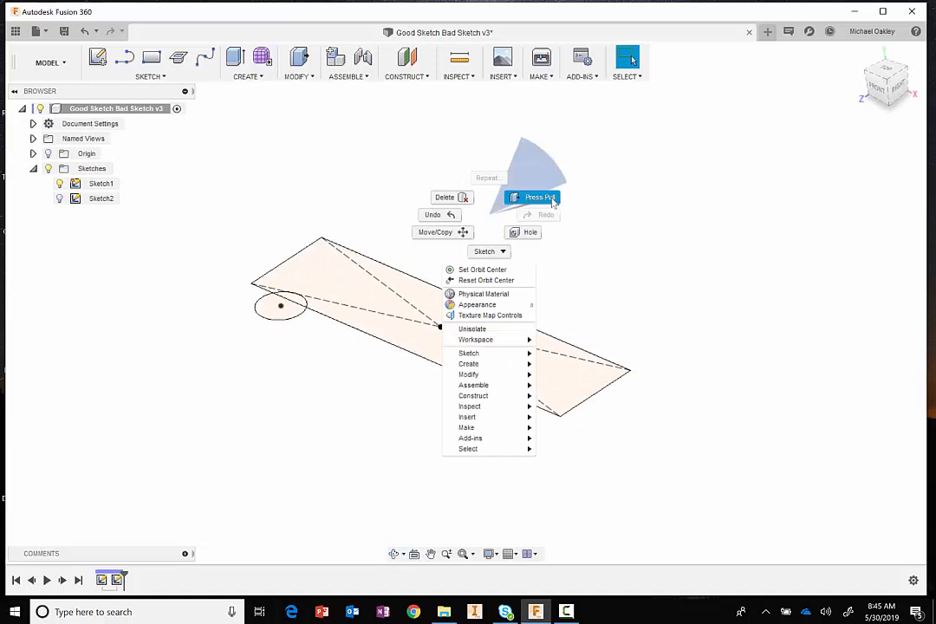
left_click(525, 196)
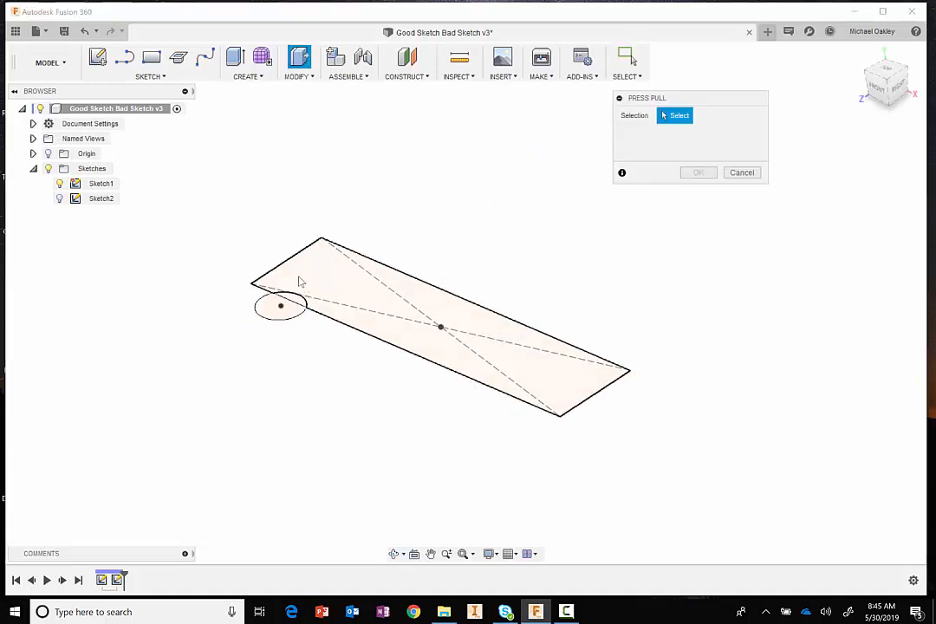
scroll(299, 280, "up", 3)
scroll(299, 282, "up", 3)
scroll(370, 198, "down", 1)
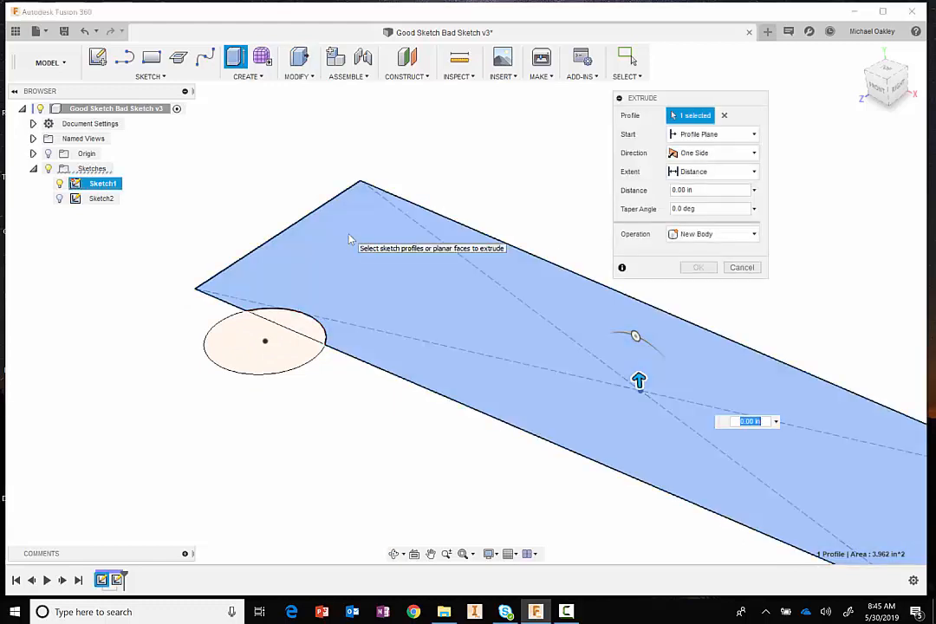
left_click(306, 332)
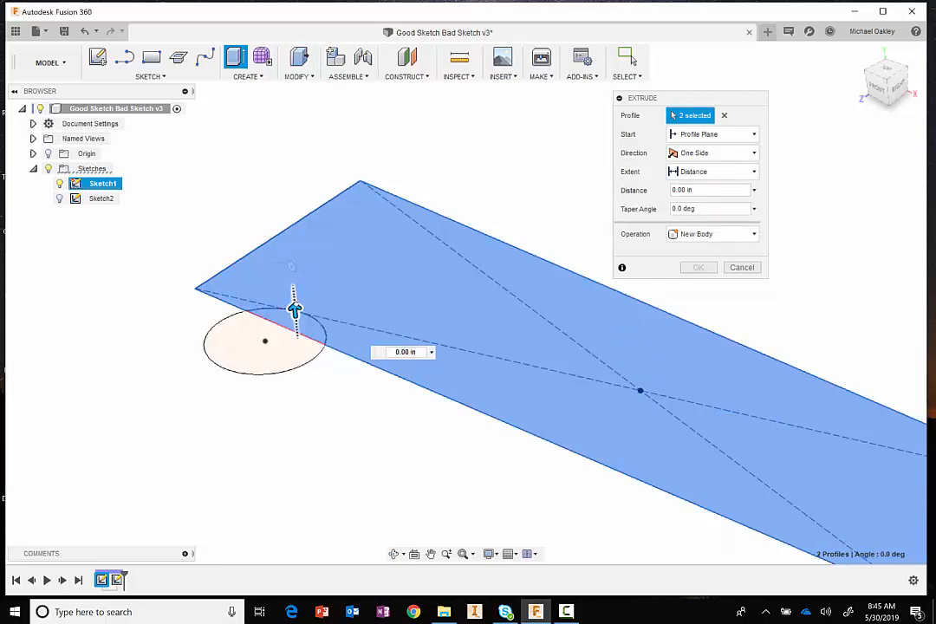
left_click_drag(295, 310, 290, 236)
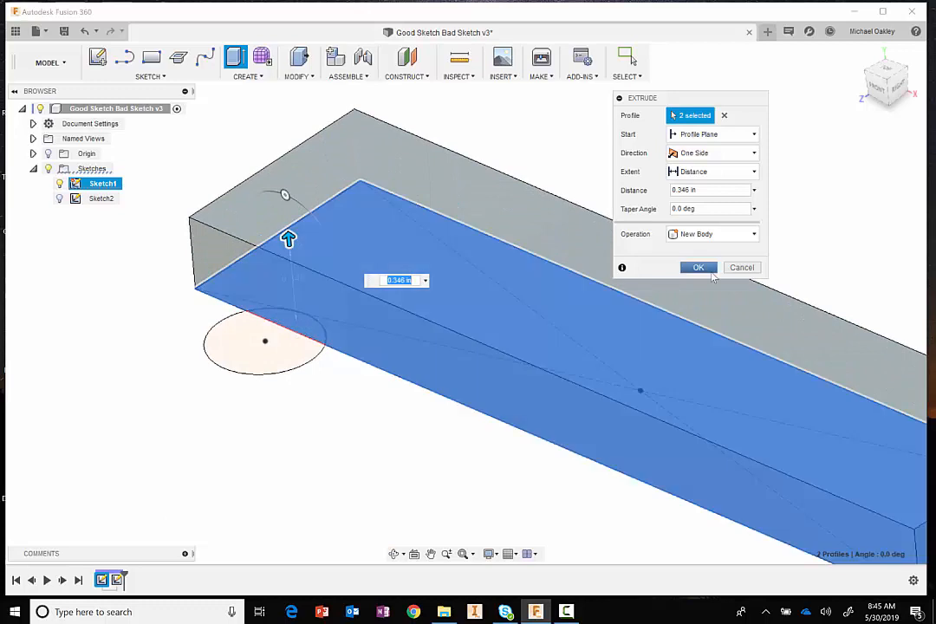
left_click(699, 268)
- Make Sketch1 visible again beneath the extruded block
scroll(459, 432, "down", 3)
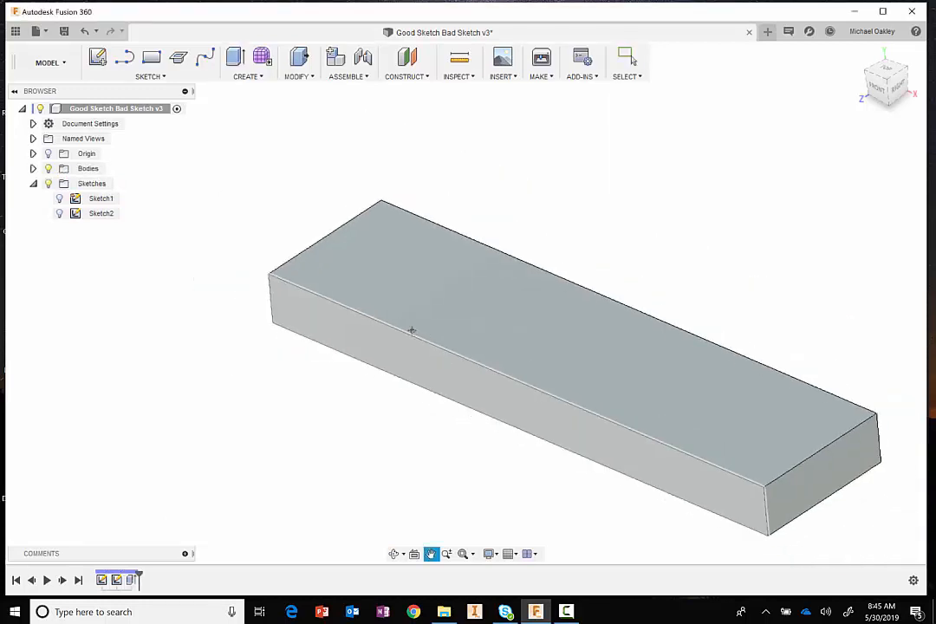
middle_click_drag(412, 330, 376, 286)
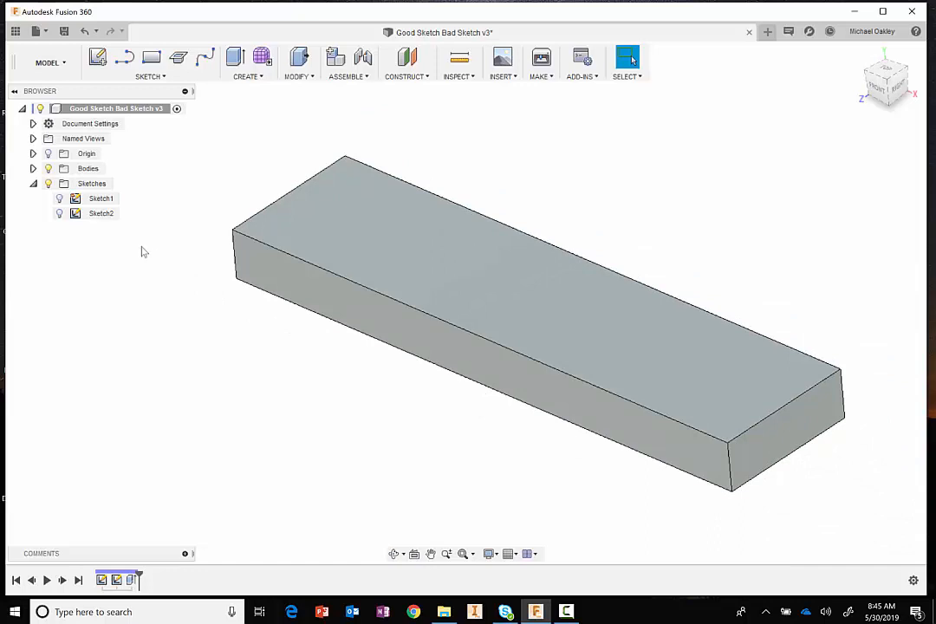
left_click(58, 199)
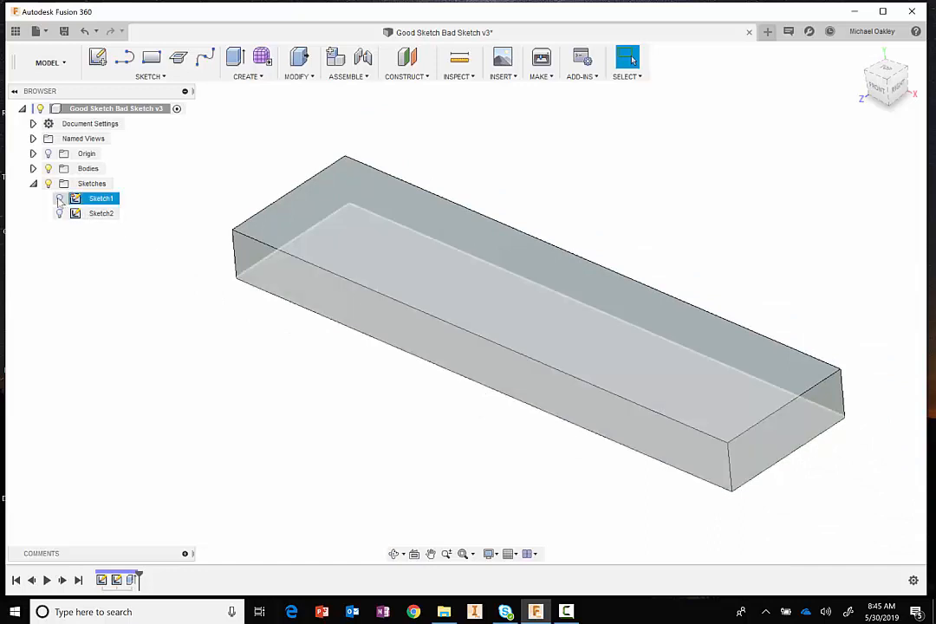
left_click(59, 198)
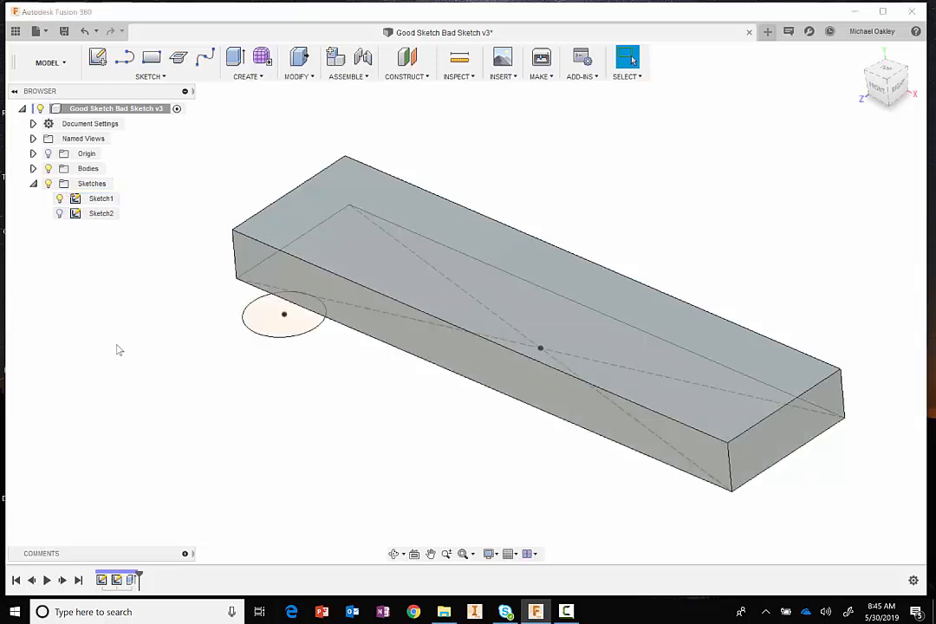
middle_click_drag(117, 351, 153, 361)
key("Escape")
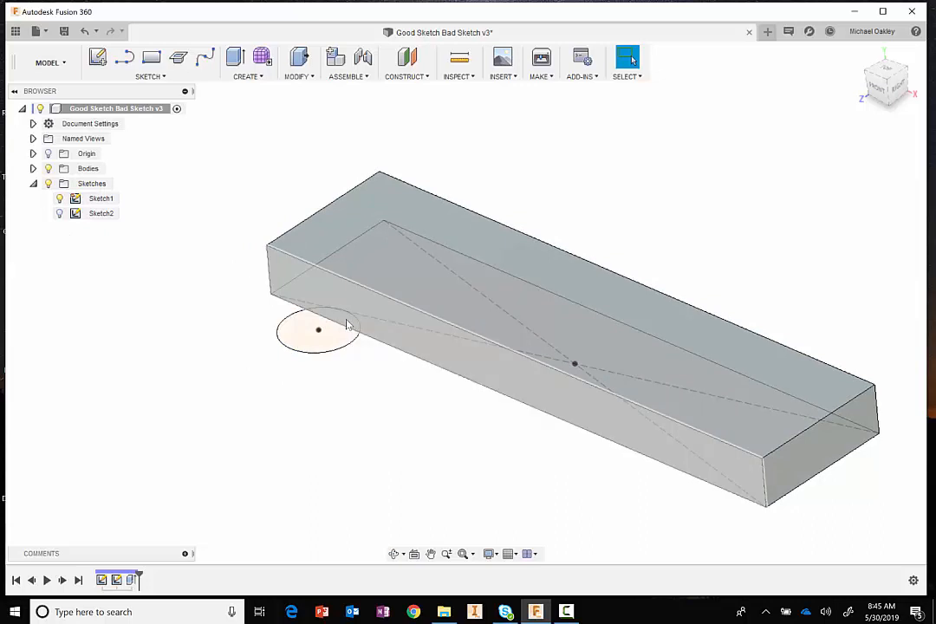
right_click(163, 332)
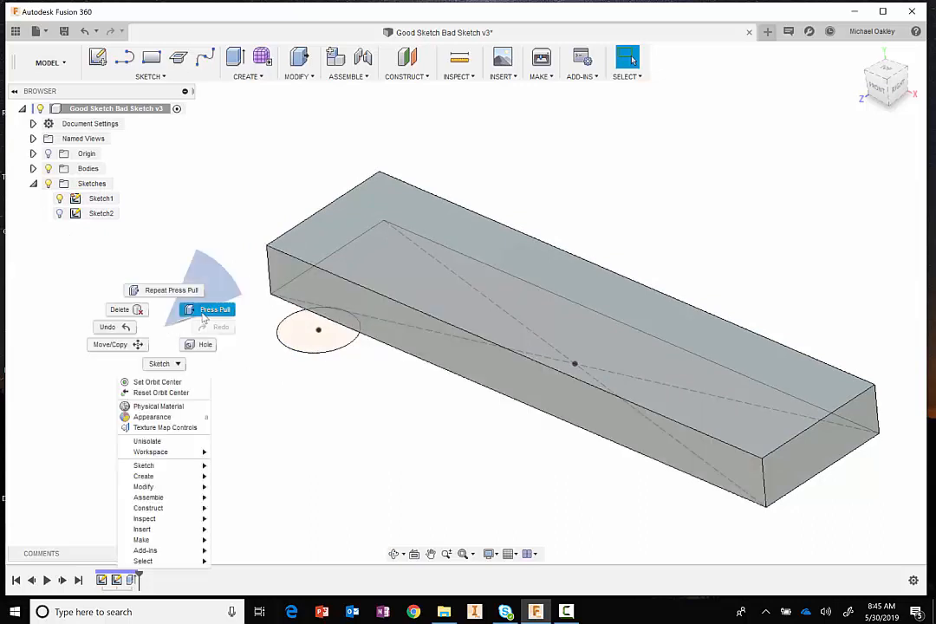
left_click(177, 271)
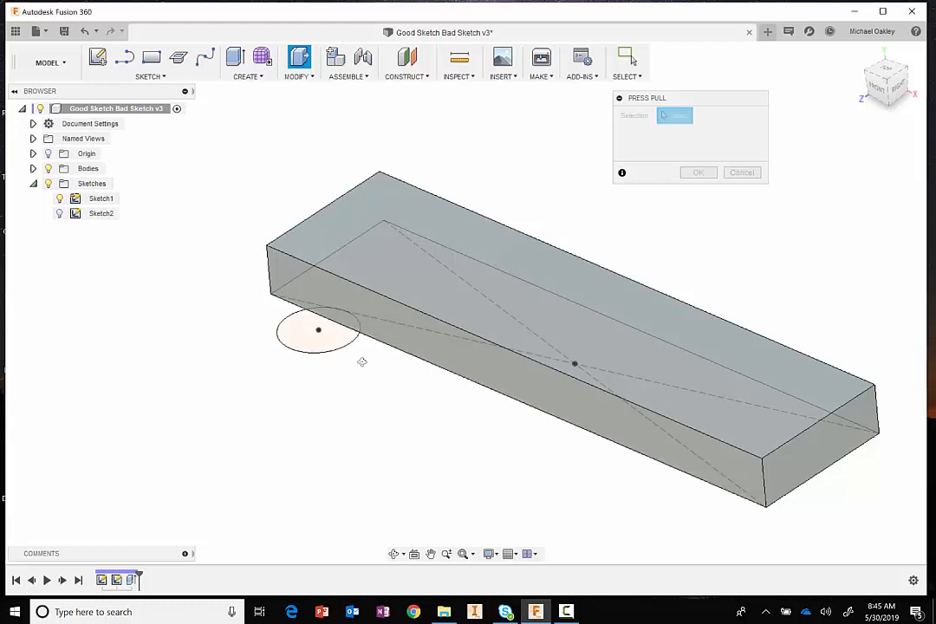
middle_click_drag(362, 362, 351, 420, "shift")
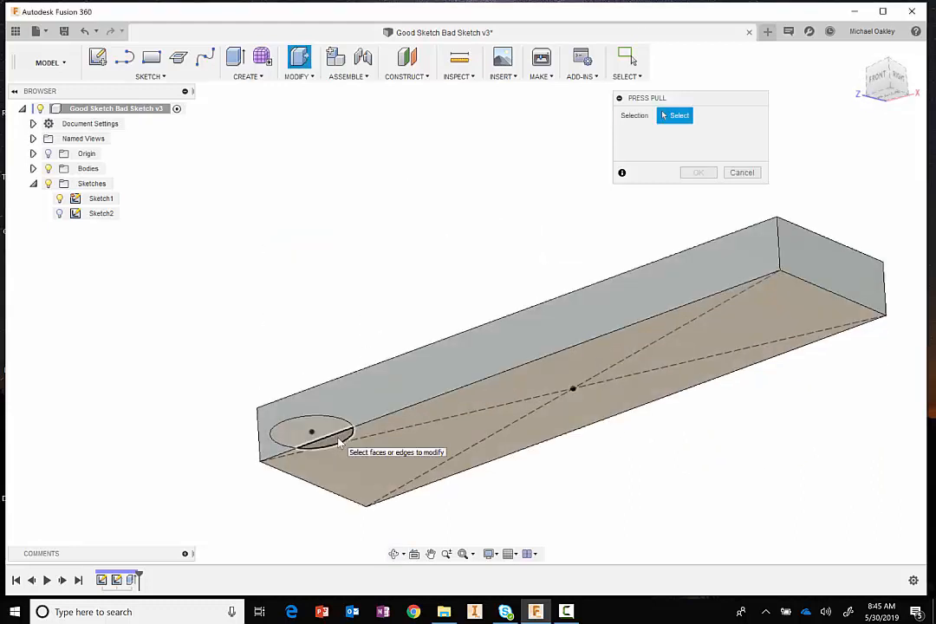
left_click(339, 443)
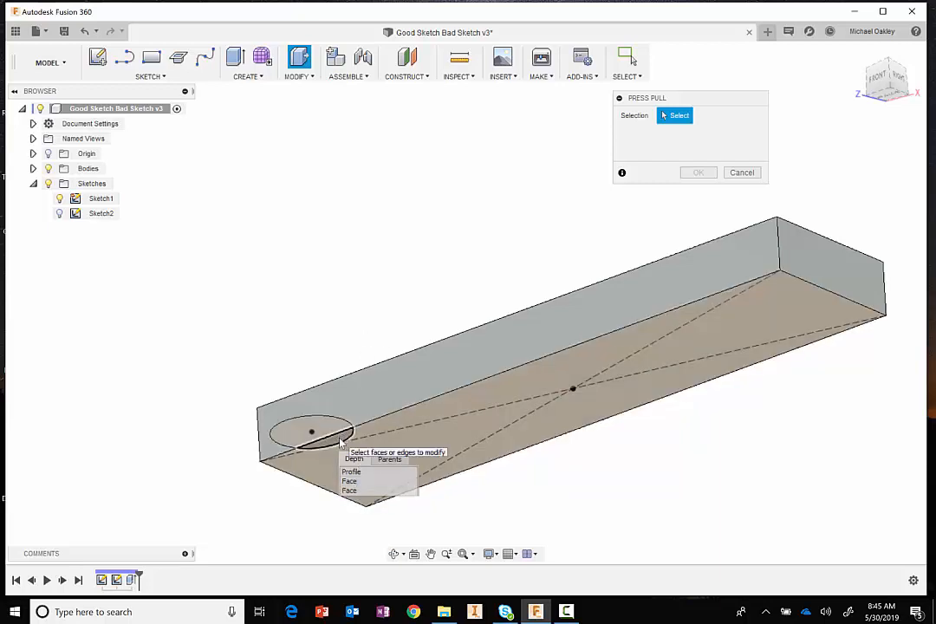
left_click(351, 471)
middle_click_drag(376, 280, 375, 356, "shift")
left_click(742, 267)
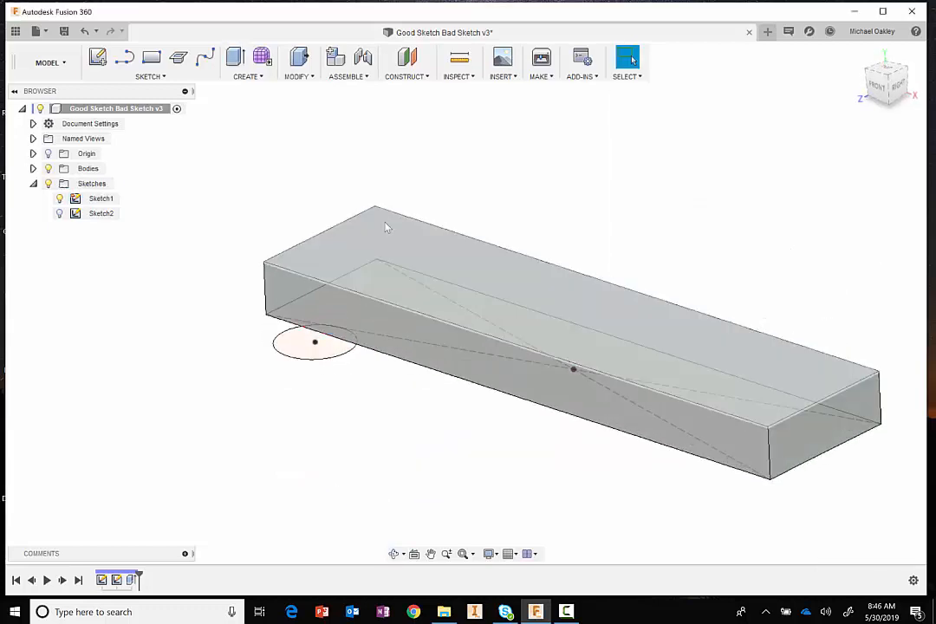
- Cut the circle segment profile inside the block upward about 0.487 in through the block using Press Pull
middle_click_drag(271, 182, 282, 215, "shift")
right_click(284, 209)
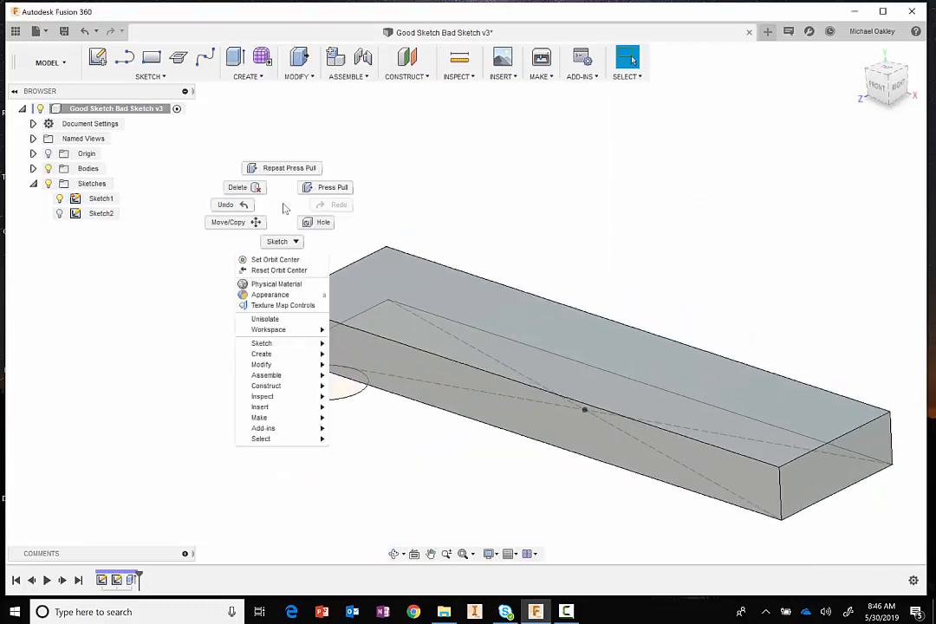
left_click(326, 188)
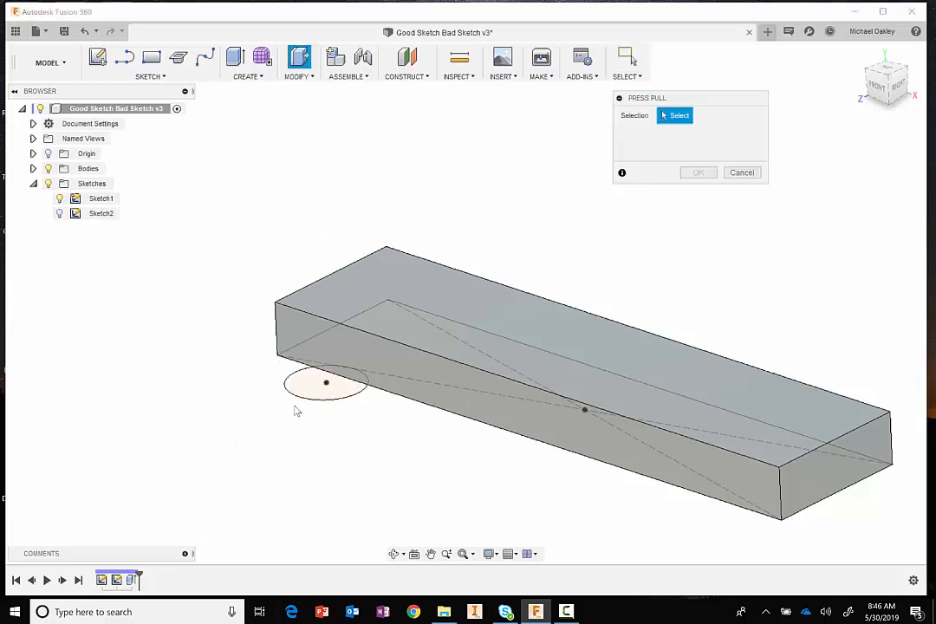
scroll(312, 416, "up", 3)
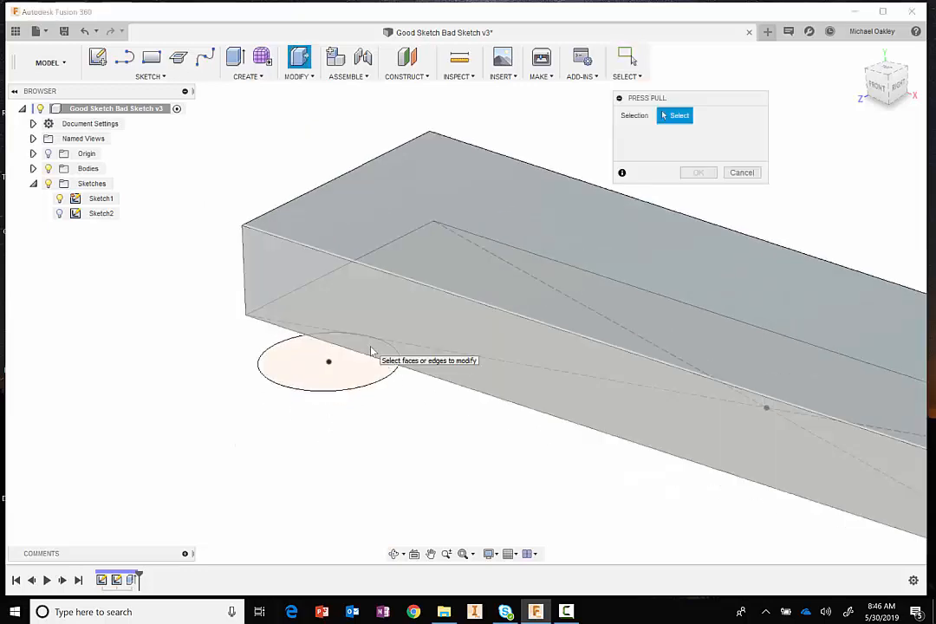
left_click(372, 351)
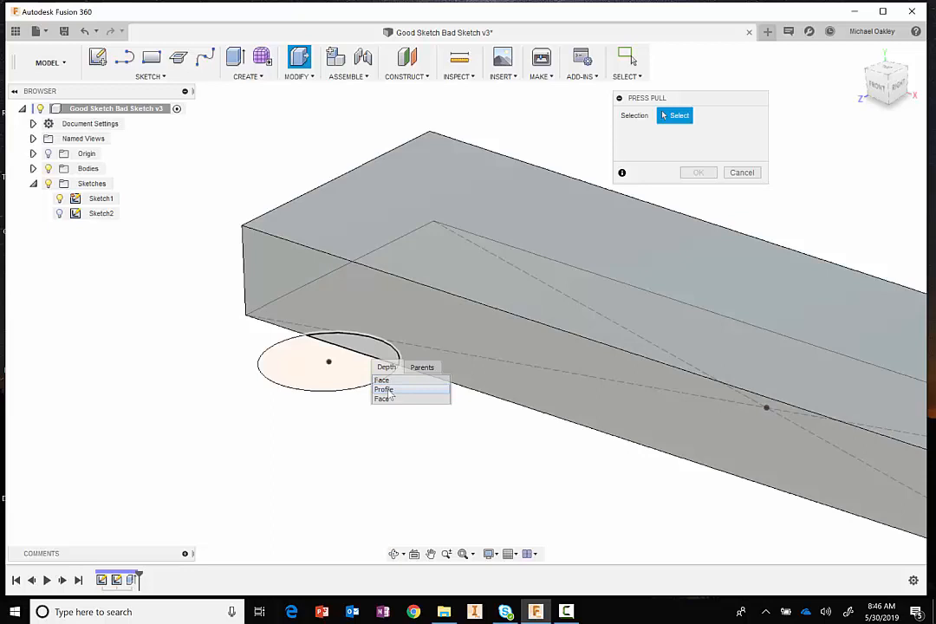
left_click(385, 390)
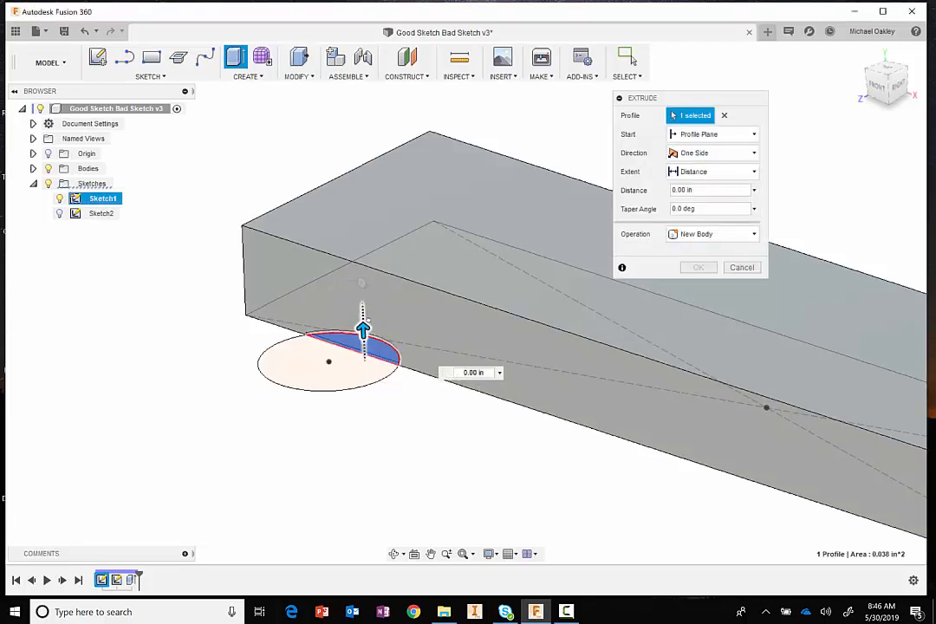
left_click_drag(363, 328, 358, 206)
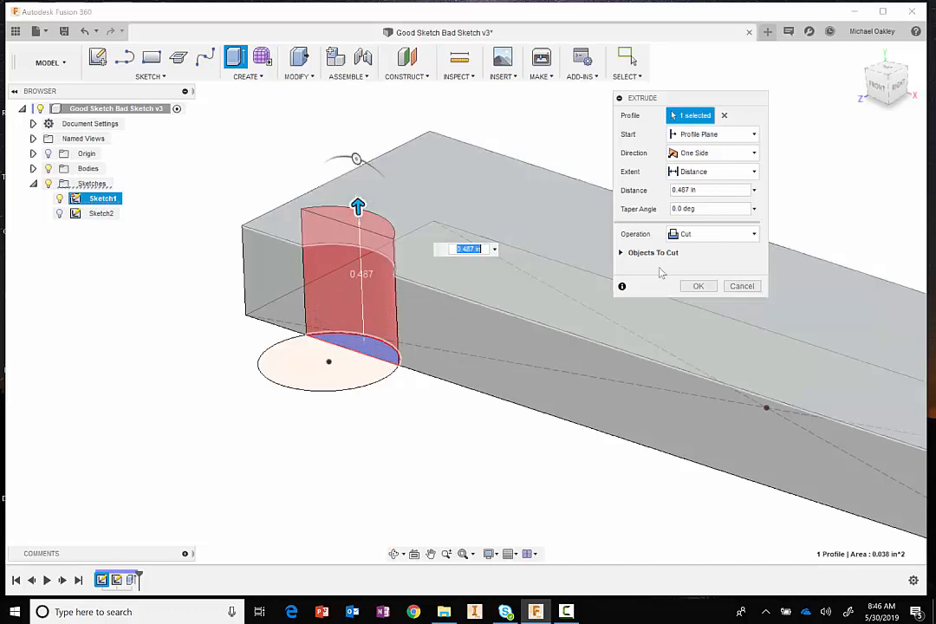
left_click(699, 287)
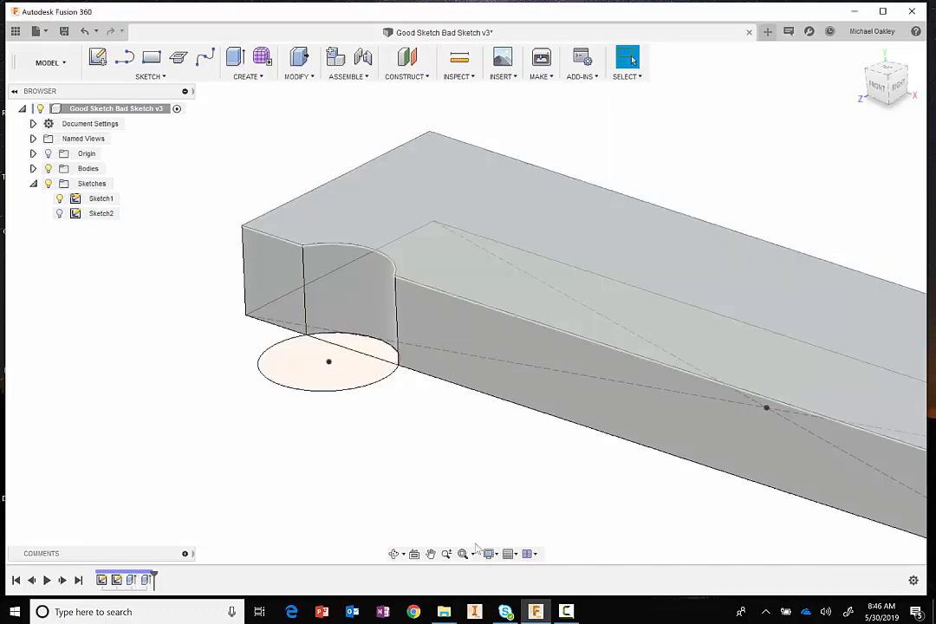
- Hide Sketch1 so only the notched block is displayed
scroll(478, 527, "down", 2)
mouse_move(382, 476)
middle_mouse_down()
mouse_move(353, 459)
mouse_move(395, 463)
middle_mouse_up()
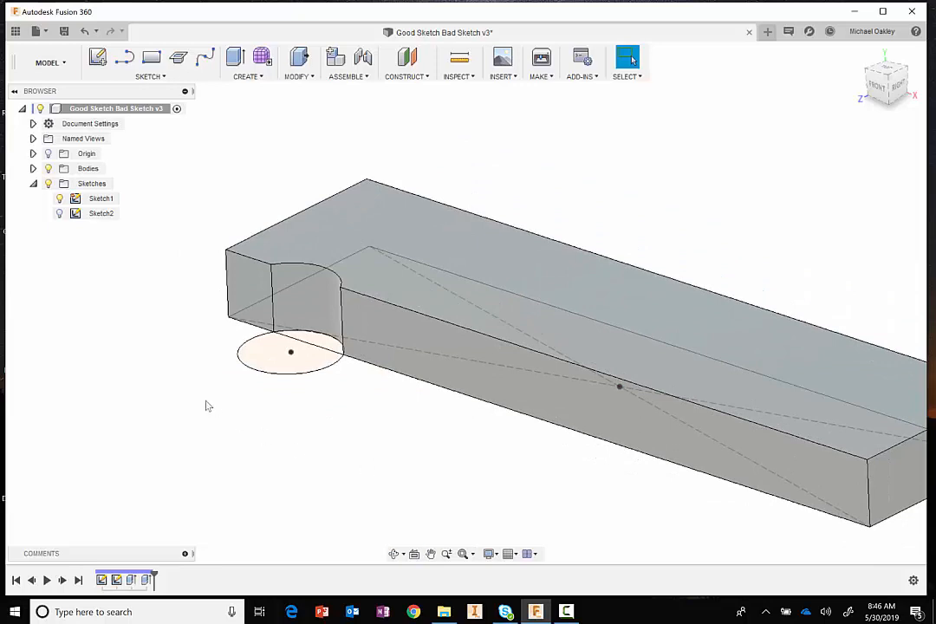
left_click(65, 200)
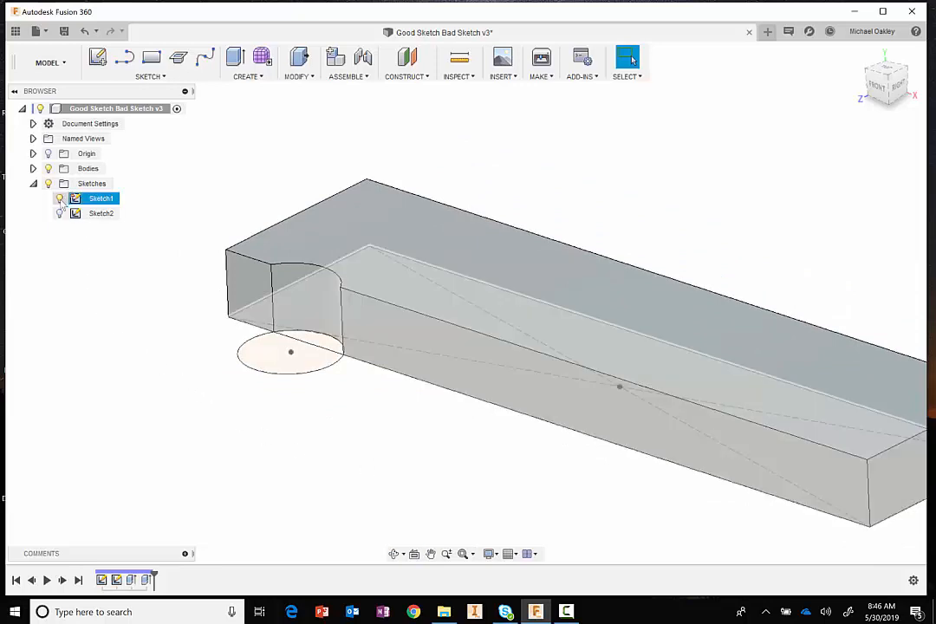
left_click(60, 199)
- Start a rectangular pattern with the pattern type set to Features and the circular notch cut as the patterned feature
middle_click_drag(338, 412, 267, 403)
scroll(289, 418, "down", 2)
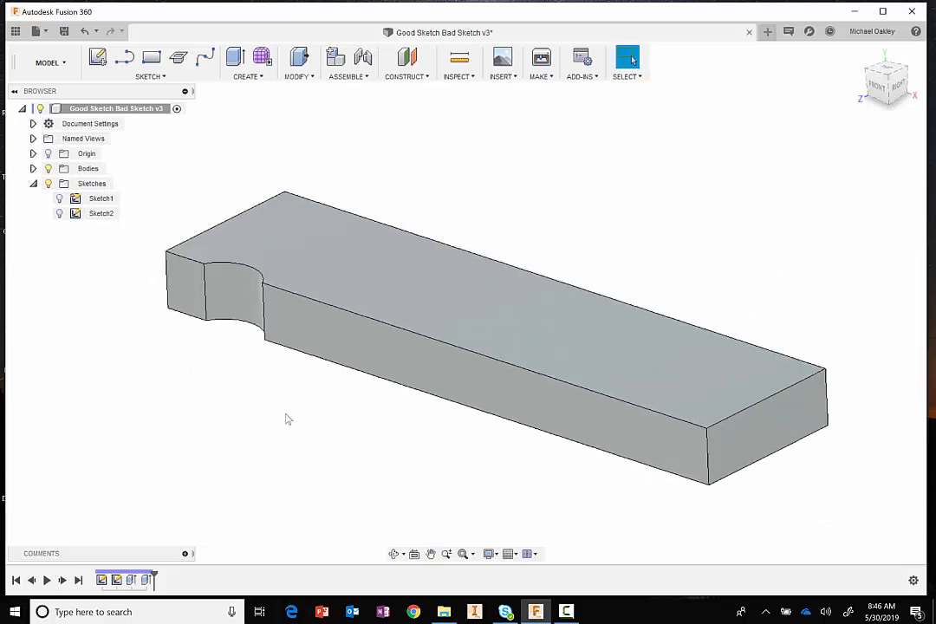
middle_click_drag(298, 443, 305, 439)
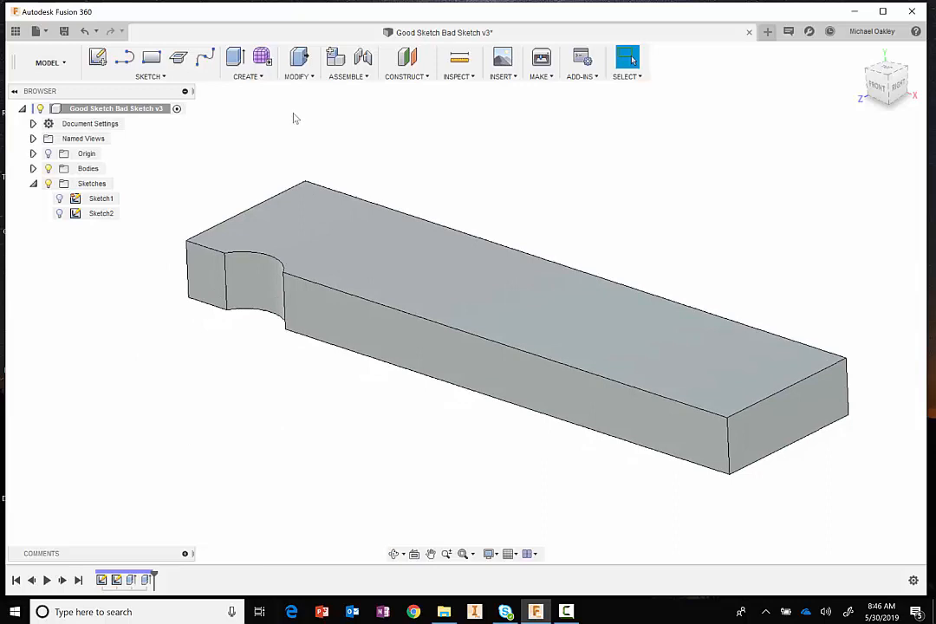
left_click(258, 77)
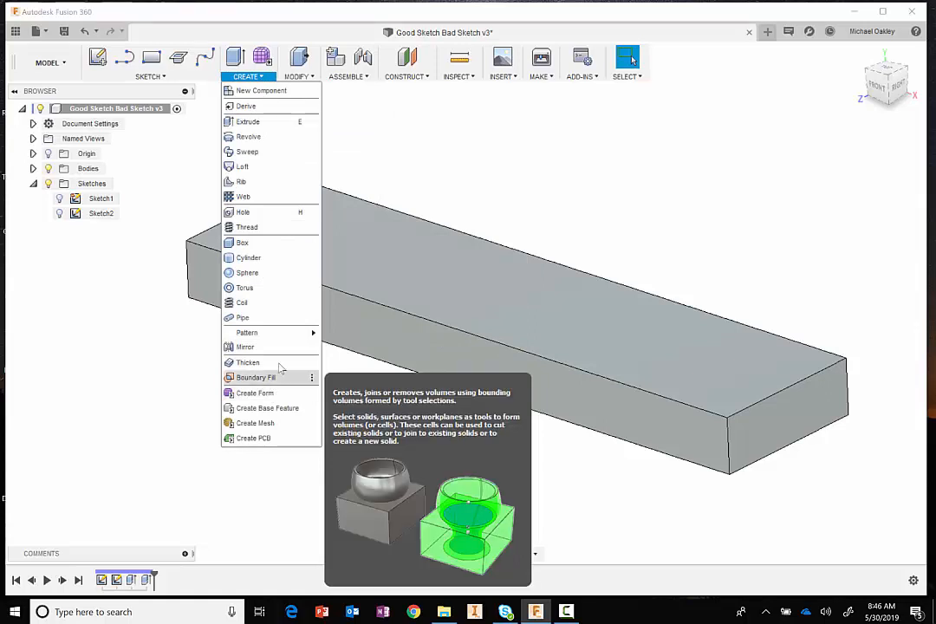
mouse_move(286, 333)
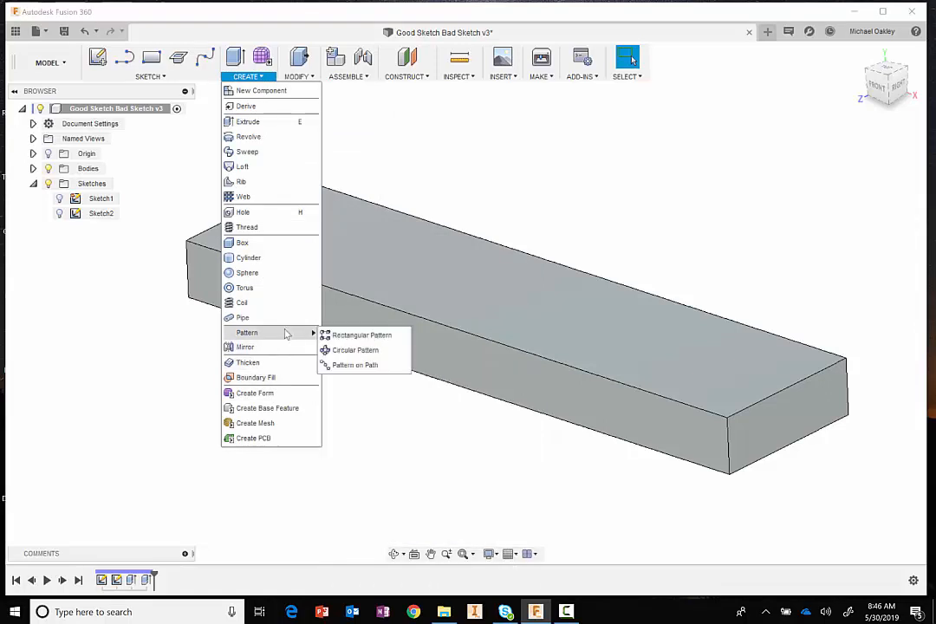
left_click(351, 340)
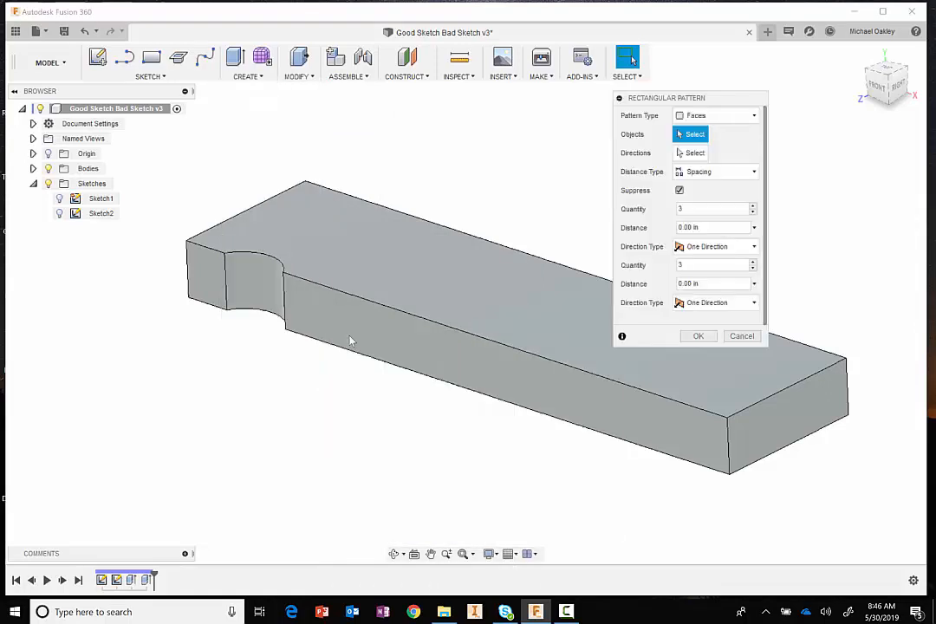
middle_click_drag(280, 418, 269, 430)
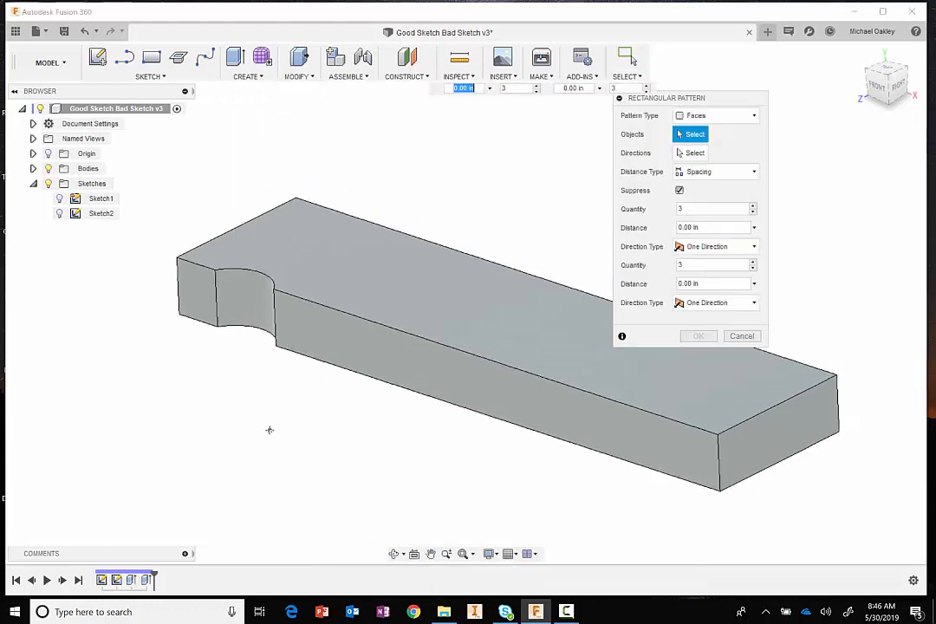
left_click(753, 115)
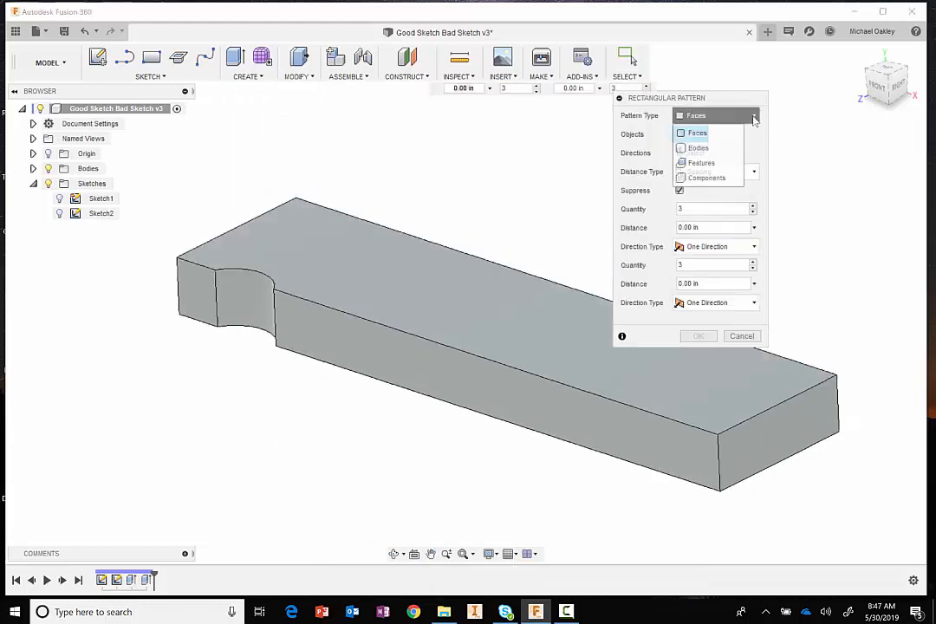
left_click(704, 163)
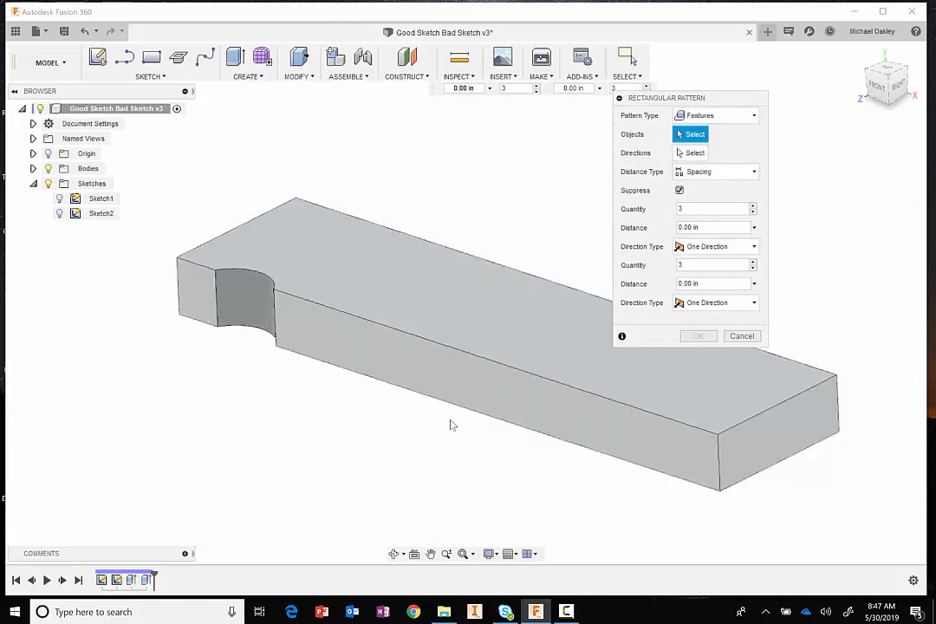
left_click(146, 580)
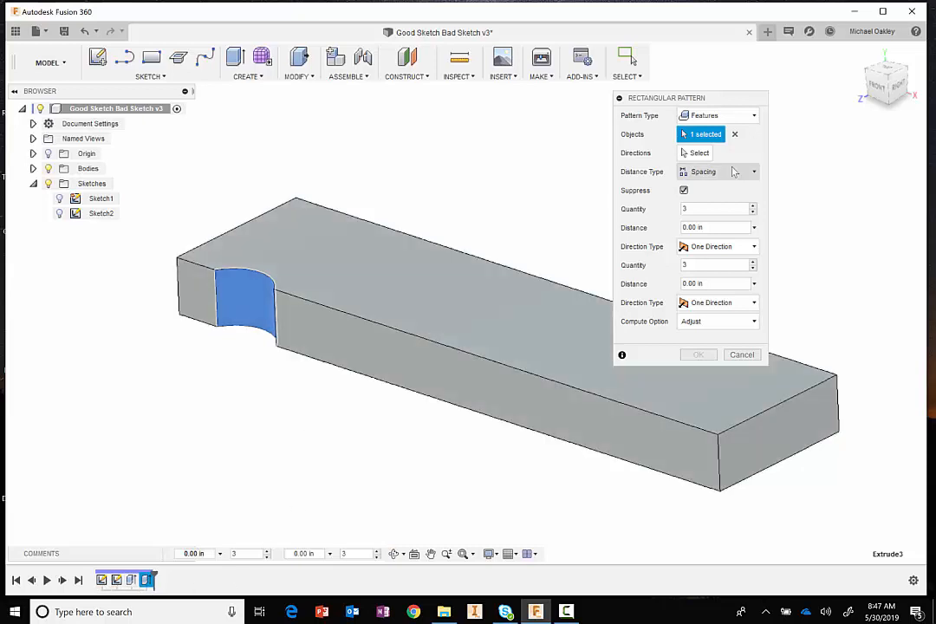
- Pattern the notch along the block's long front edge with a quantity of 4 and a spacing of -1 in
left_click(698, 153)
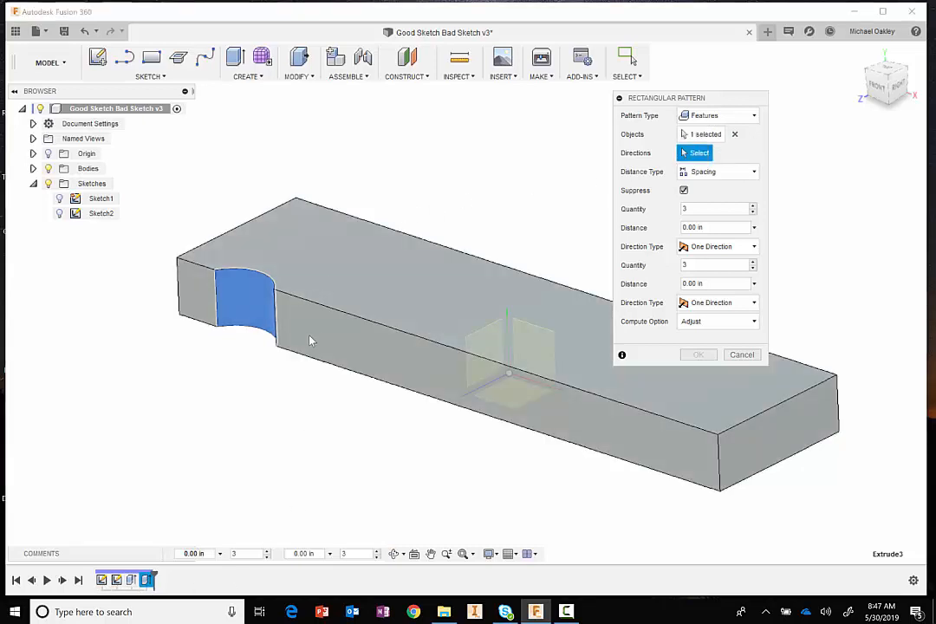
left_click(328, 310)
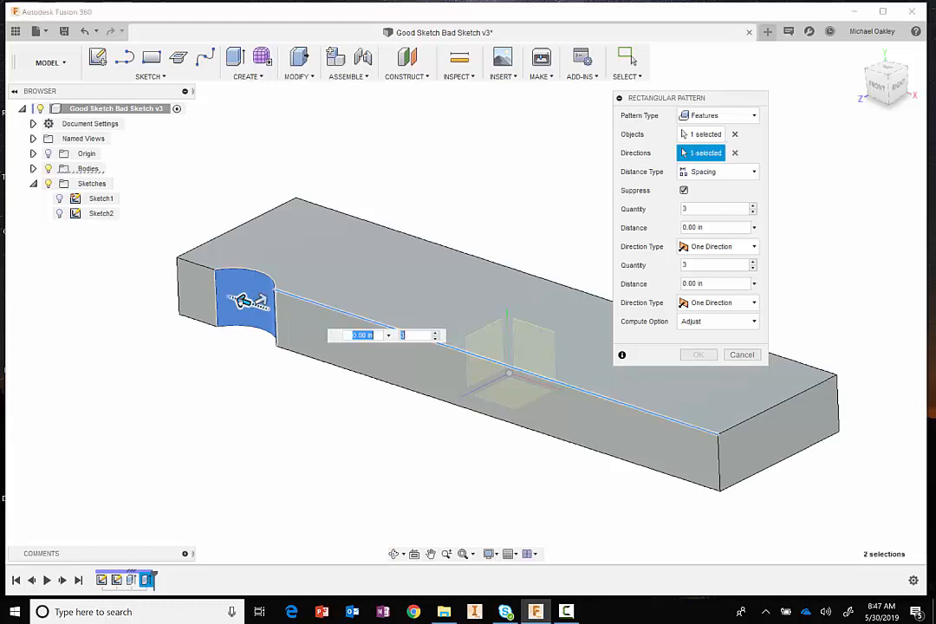
left_click_drag(251, 300, 469, 375)
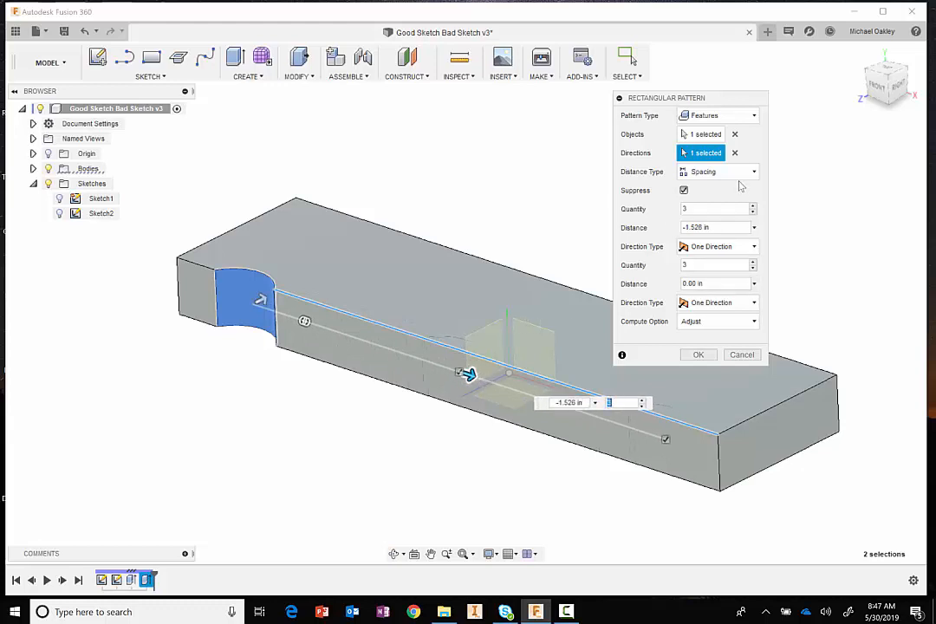
left_click(729, 228)
type("-1")
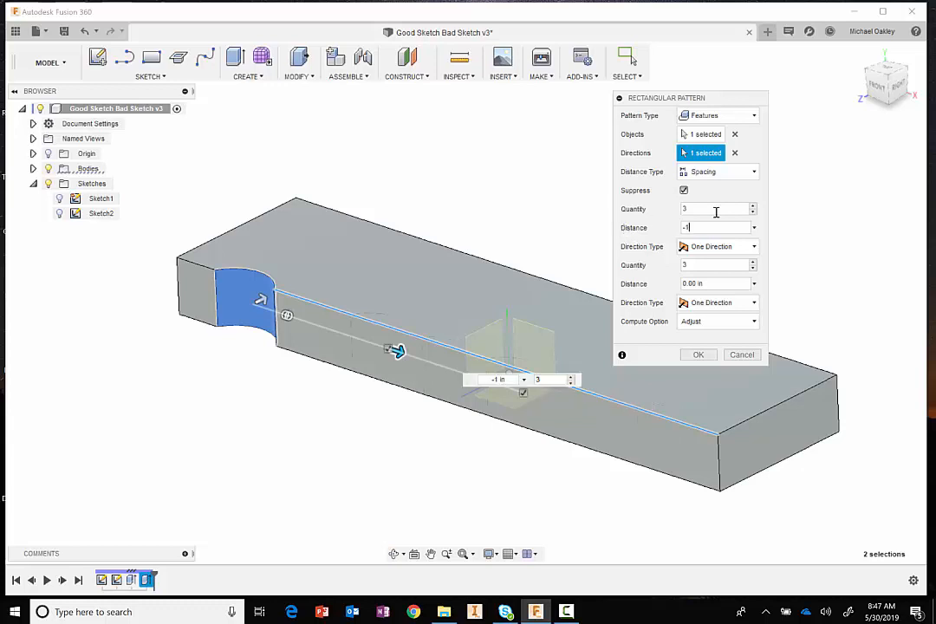
left_click(752, 207)
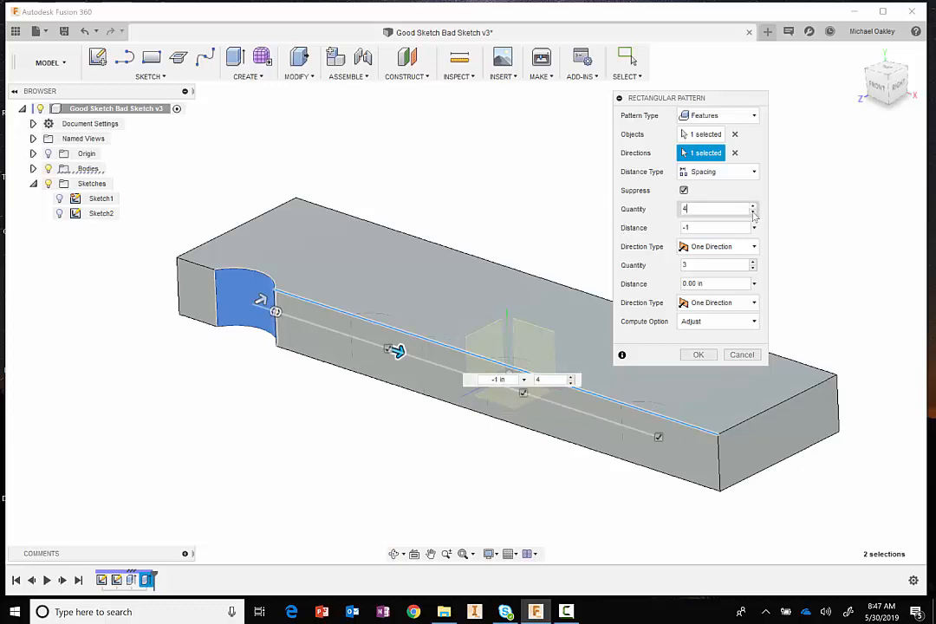
left_click(699, 355)
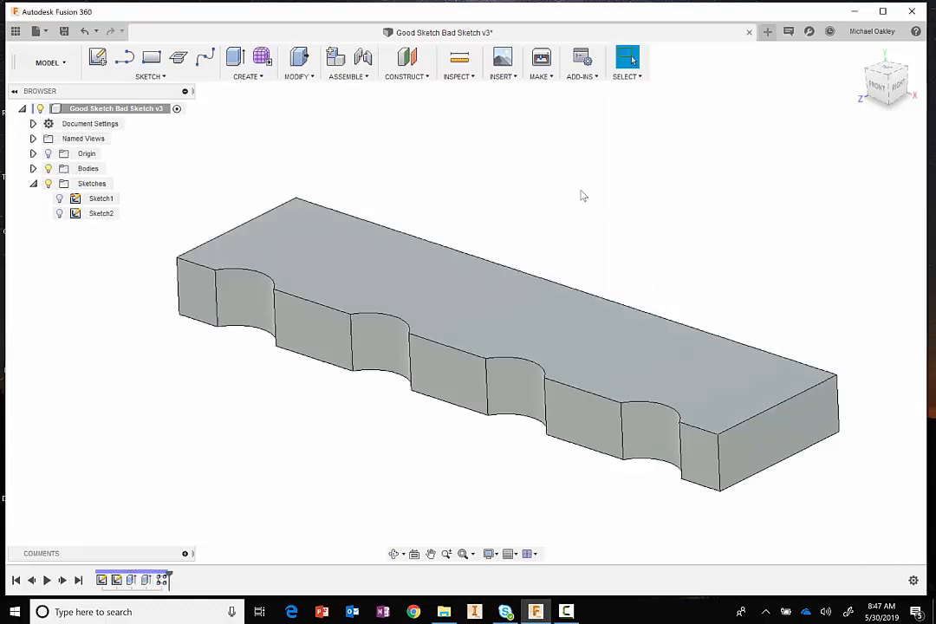
- Fillet the block's two vertical back corner edges using Press Pull
mouse_move(587, 193)
middle_mouse_down("shift")
mouse_move(560, 201)
mouse_move(589, 187)
middle_mouse_up("shift")
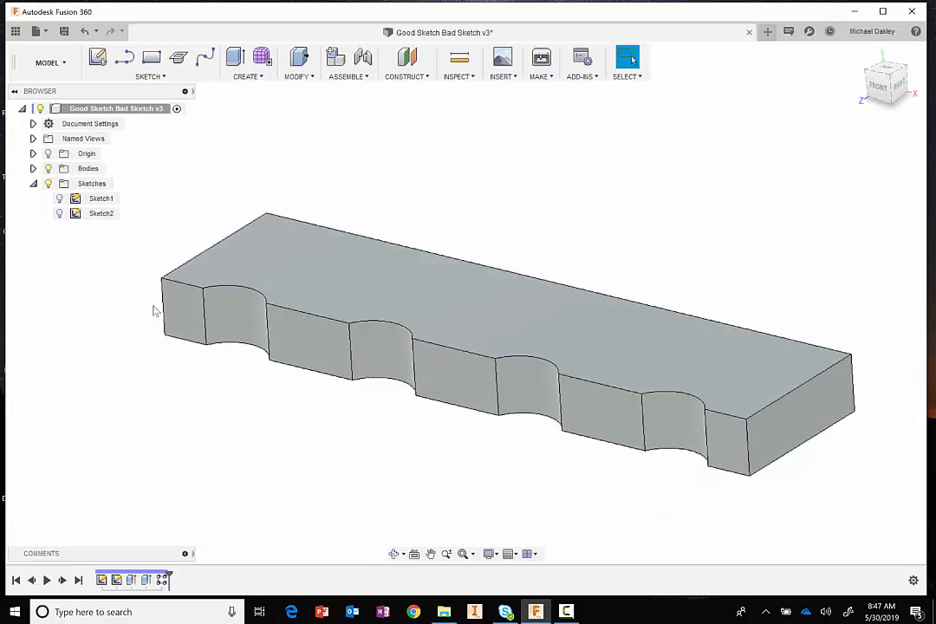
right_click(653, 203)
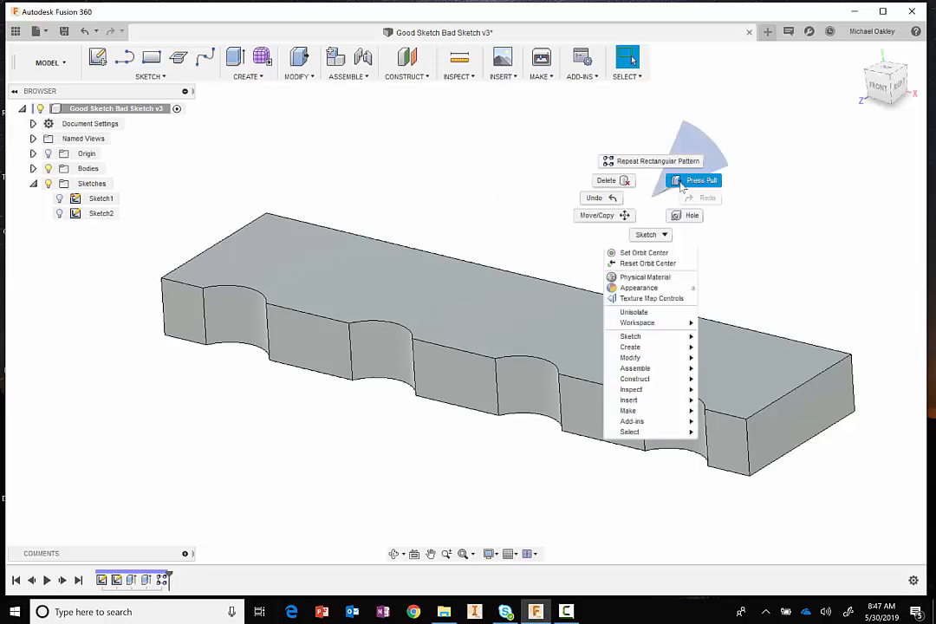
left_click(695, 181)
left_click(854, 379)
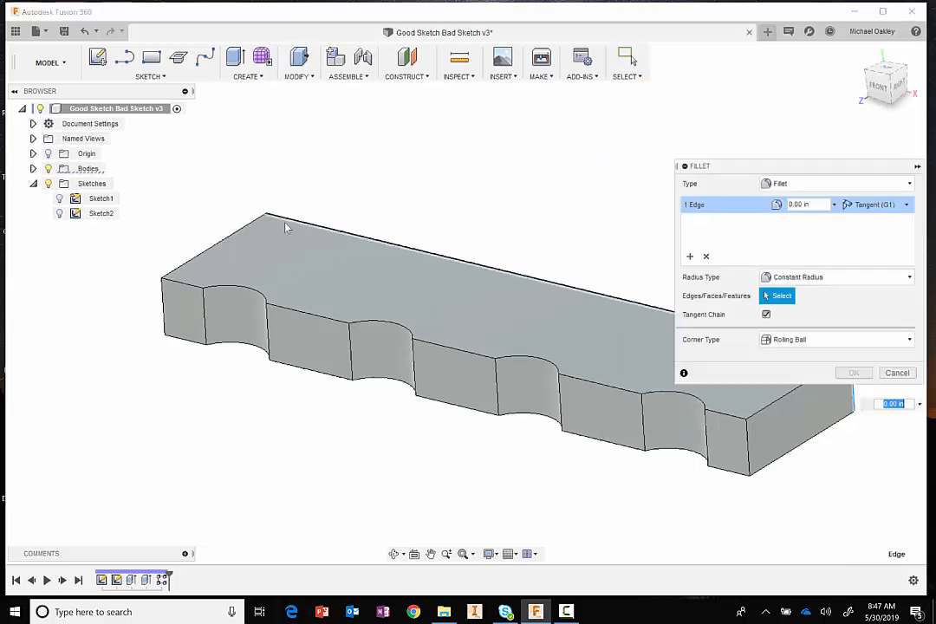
left_click(268, 243)
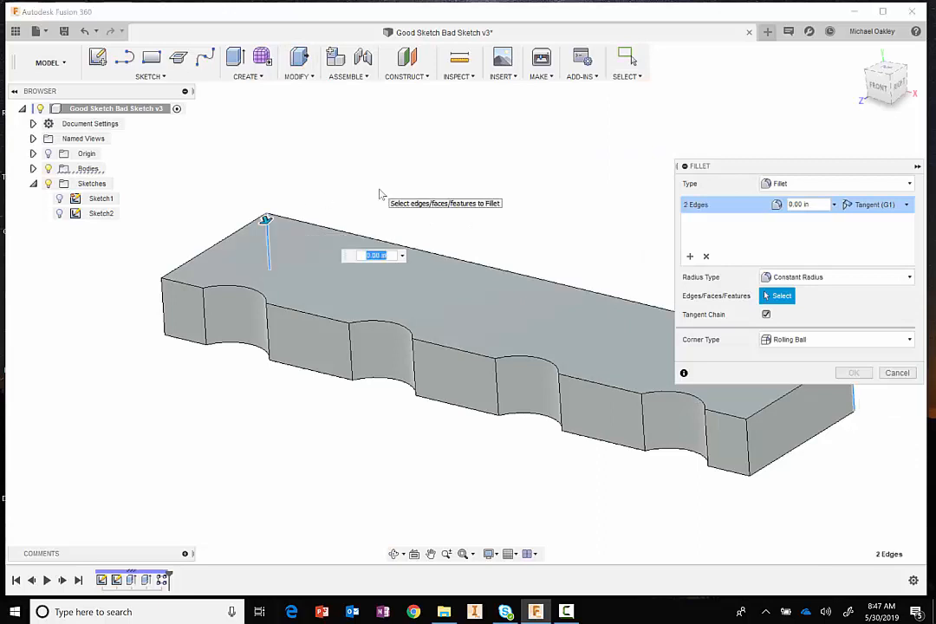
key("Return")
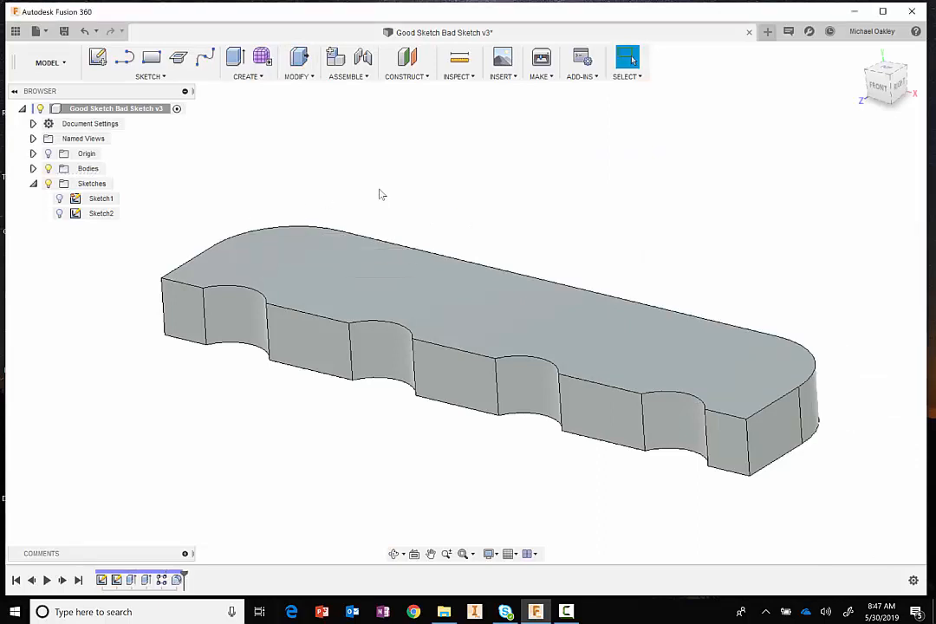
- Fillet the ten vertical edges along the notched front side, including both front corners, with a 0.125 in radius using Press Pull
right_click(581, 197)
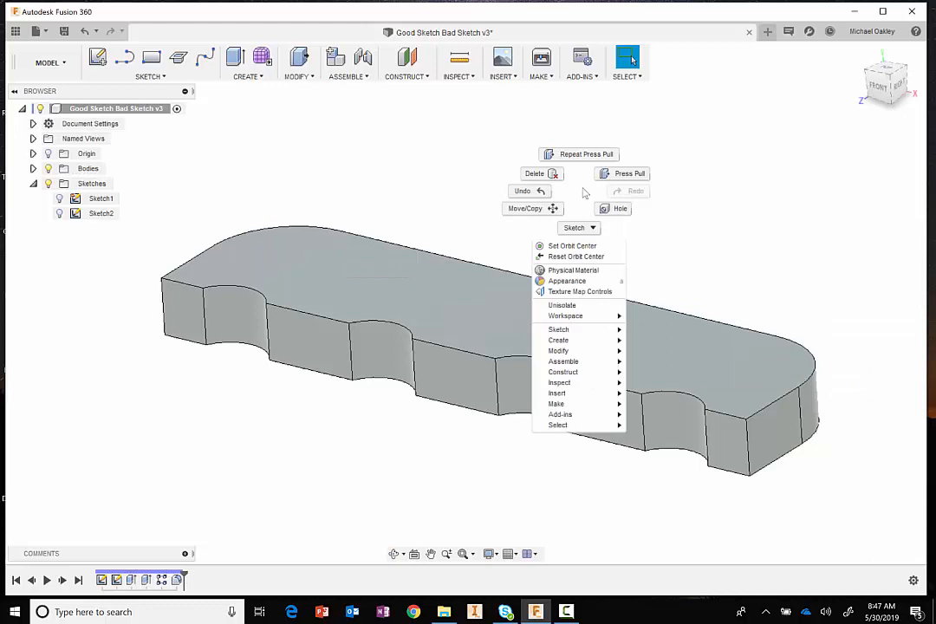
left_click(627, 174)
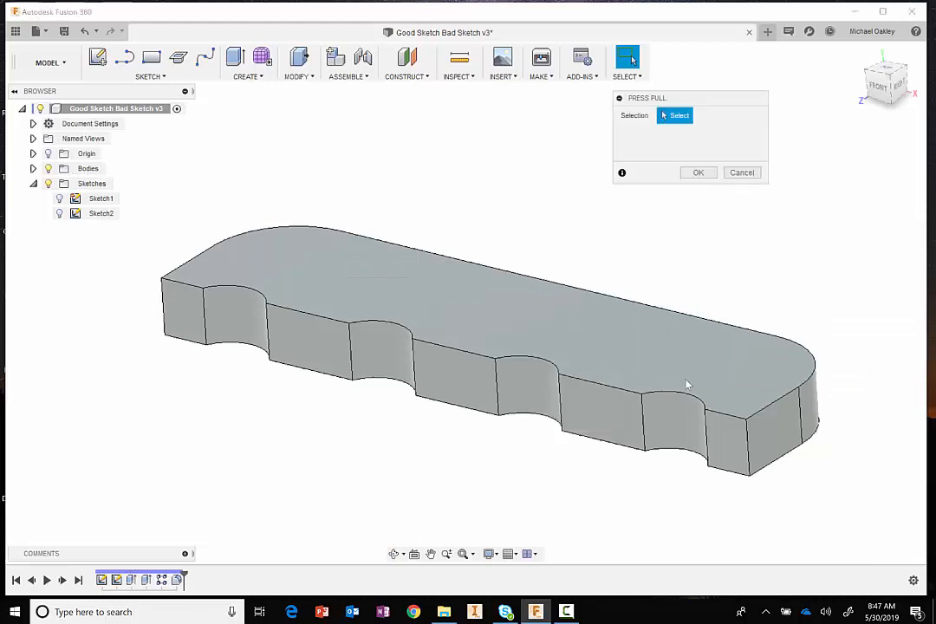
left_click(748, 441)
left_click(706, 438)
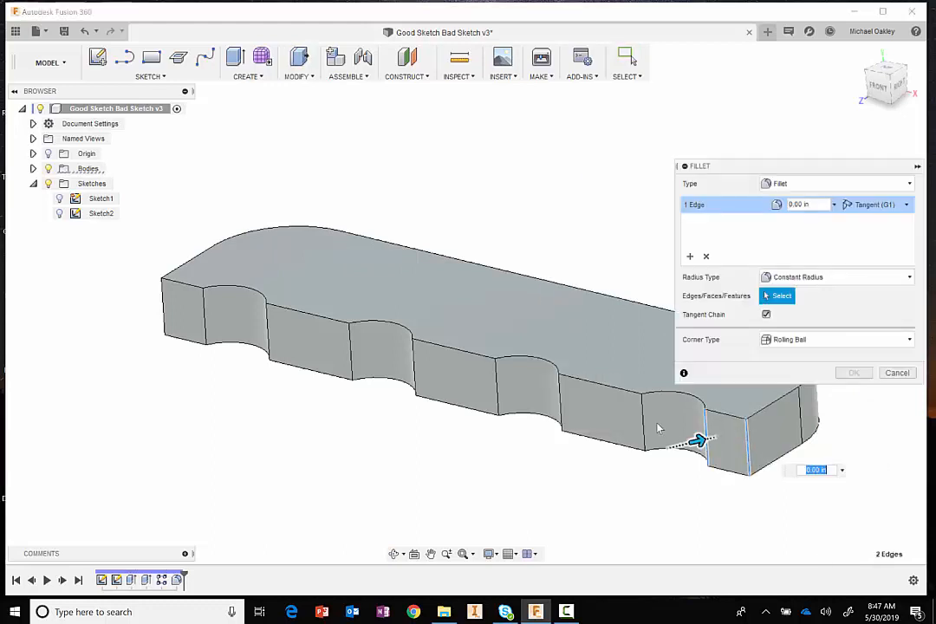
left_click(644, 425)
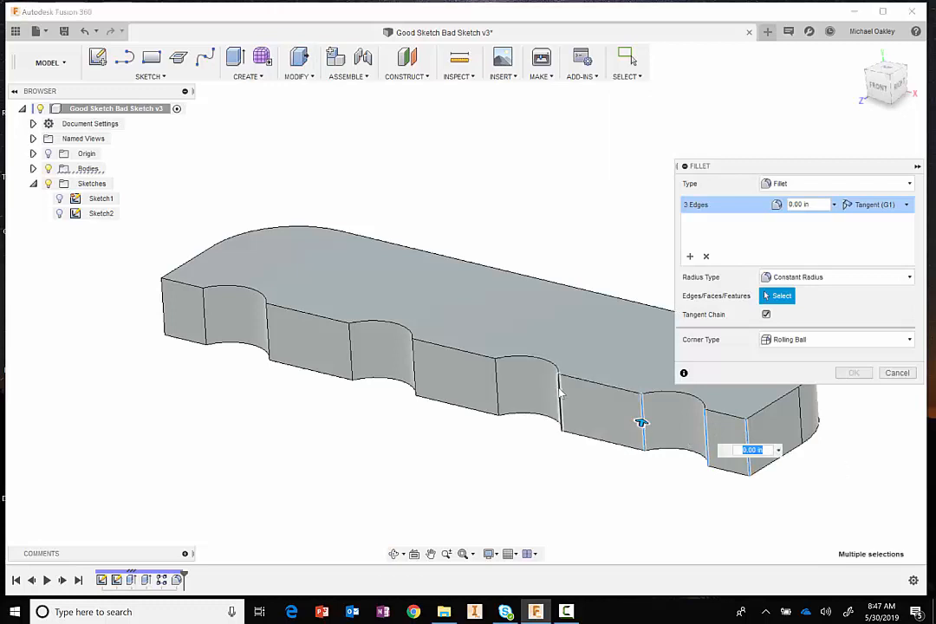
left_click(561, 401)
left_click(499, 389)
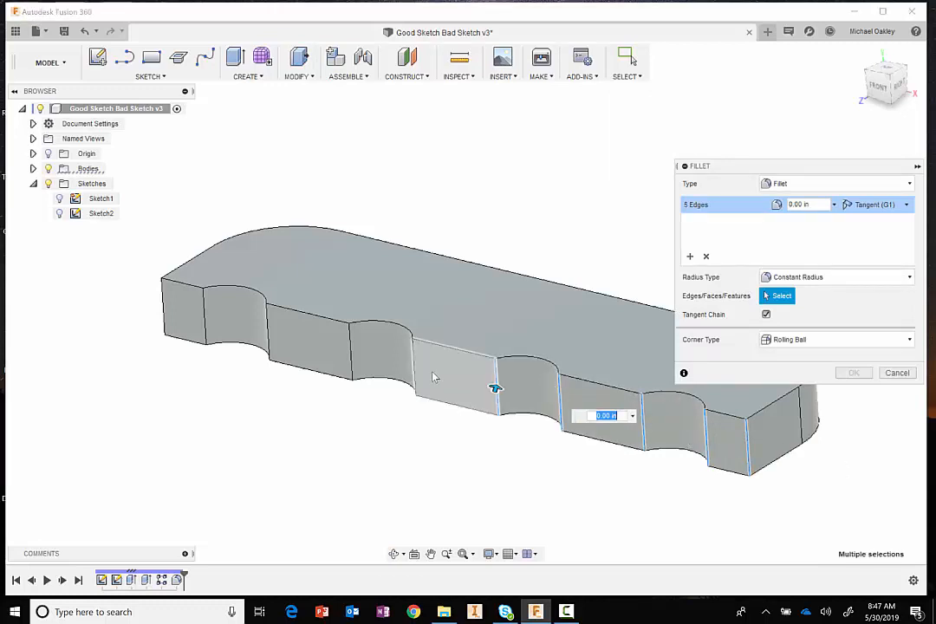
left_click(415, 374)
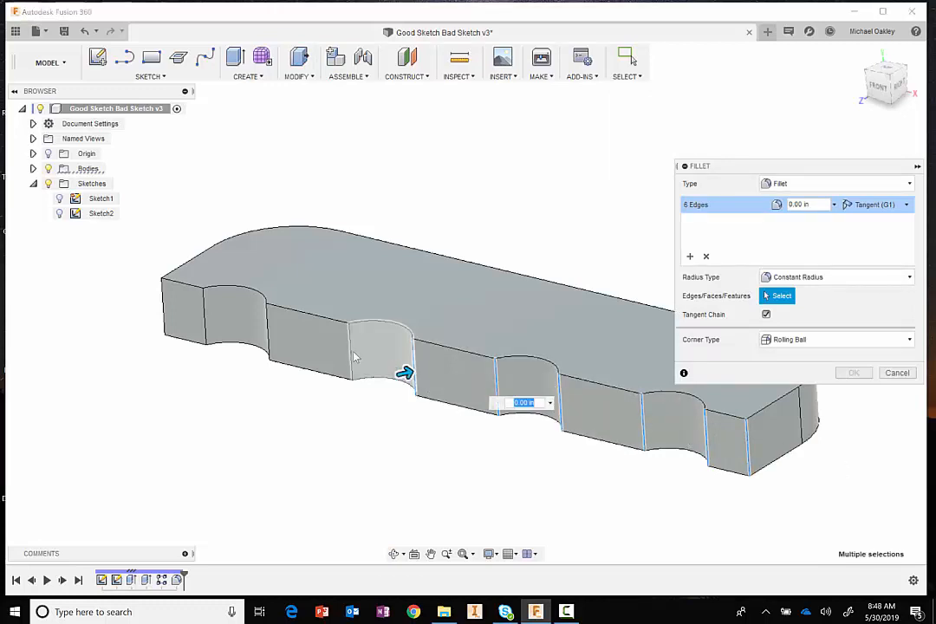
left_click(351, 358)
left_click(268, 332)
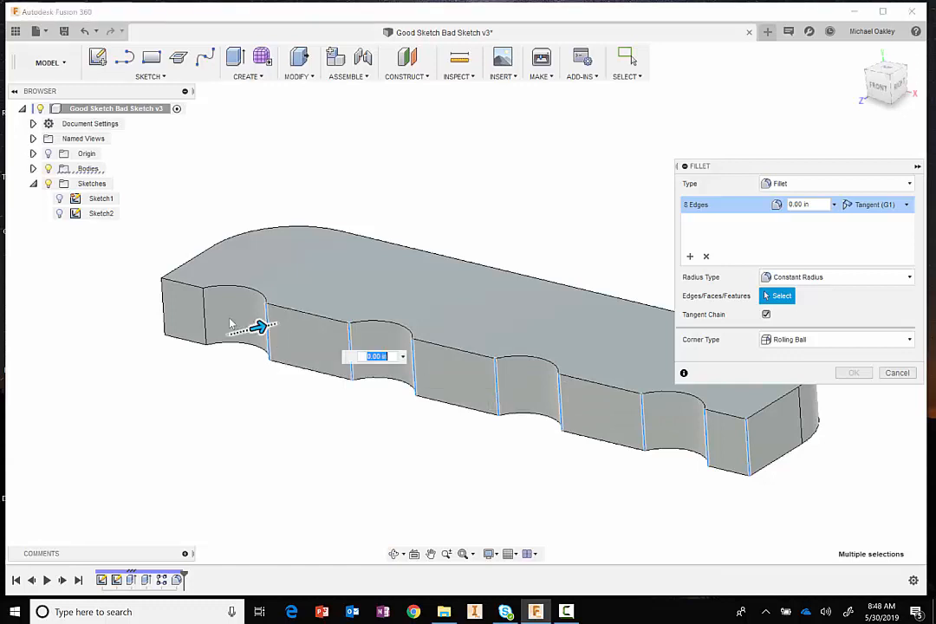
left_click(205, 319)
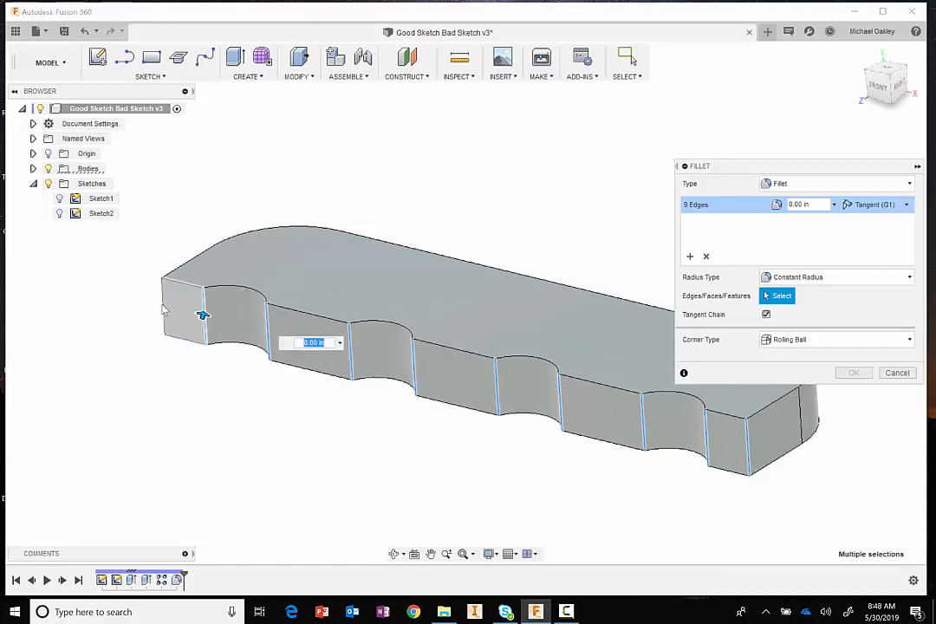
left_click(164, 312)
key("BackSpace")
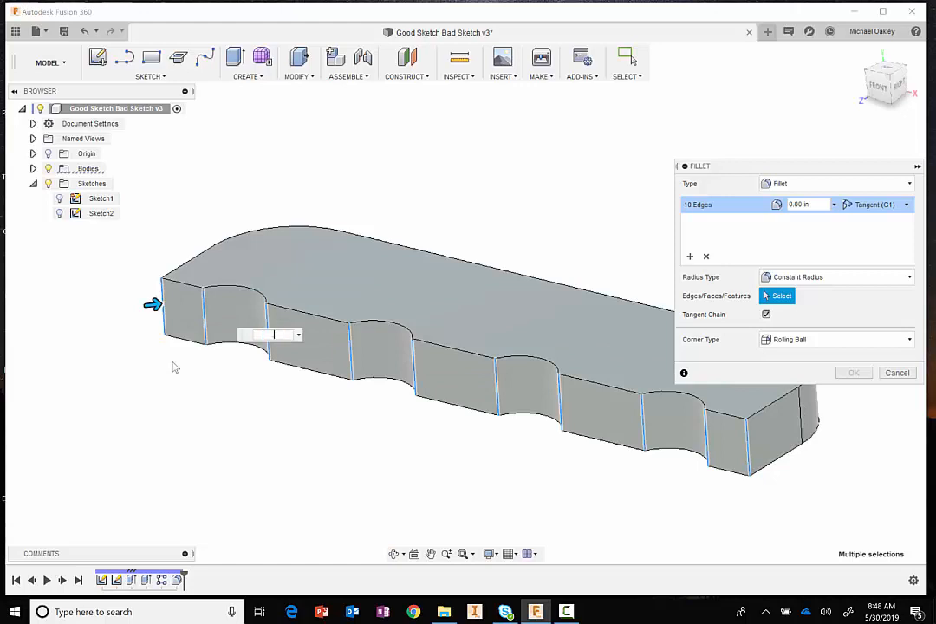
type(".125")
key("Return")
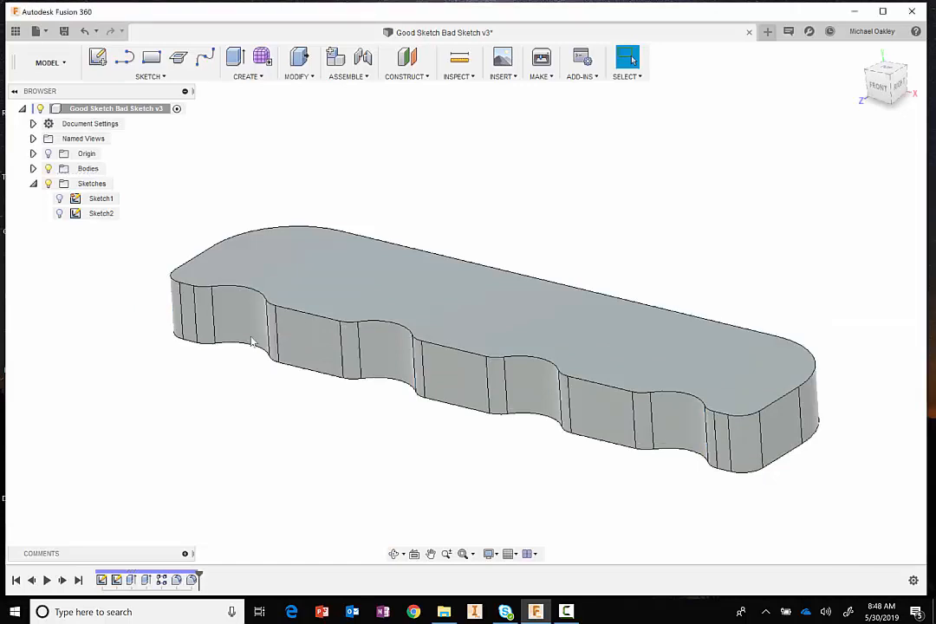
- Open Sketch1 for editing
mouse_move(612, 315)
middle_mouse_down("shift")
mouse_move(543, 325)
mouse_move(612, 299)
mouse_move(626, 267)
mouse_move(612, 316)
middle_mouse_up("shift")
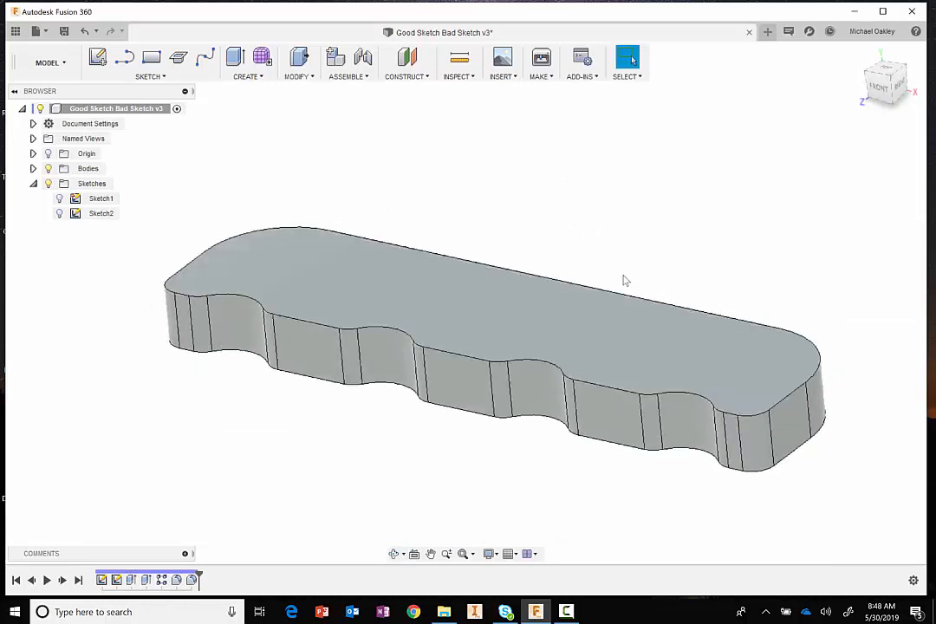
right_click(98, 201)
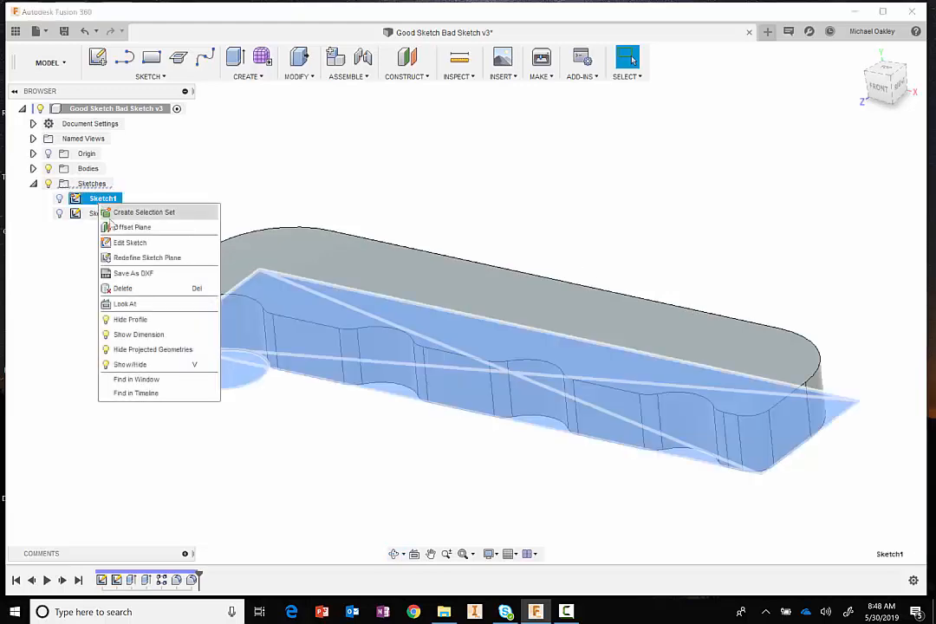
left_click(126, 244)
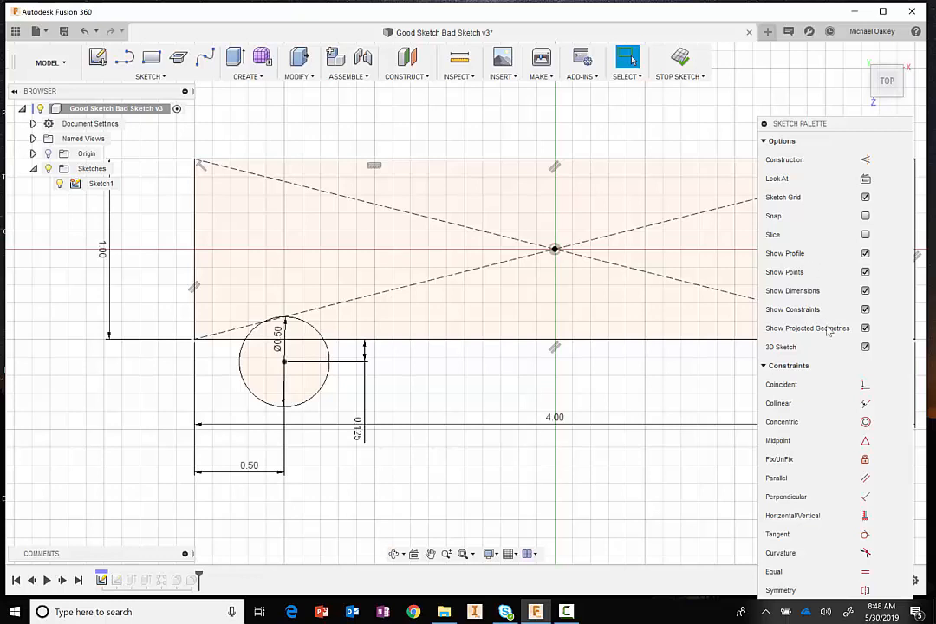
- Try to constrain the circle's center point coincident with the rectangle's lower edge
left_click(865, 384)
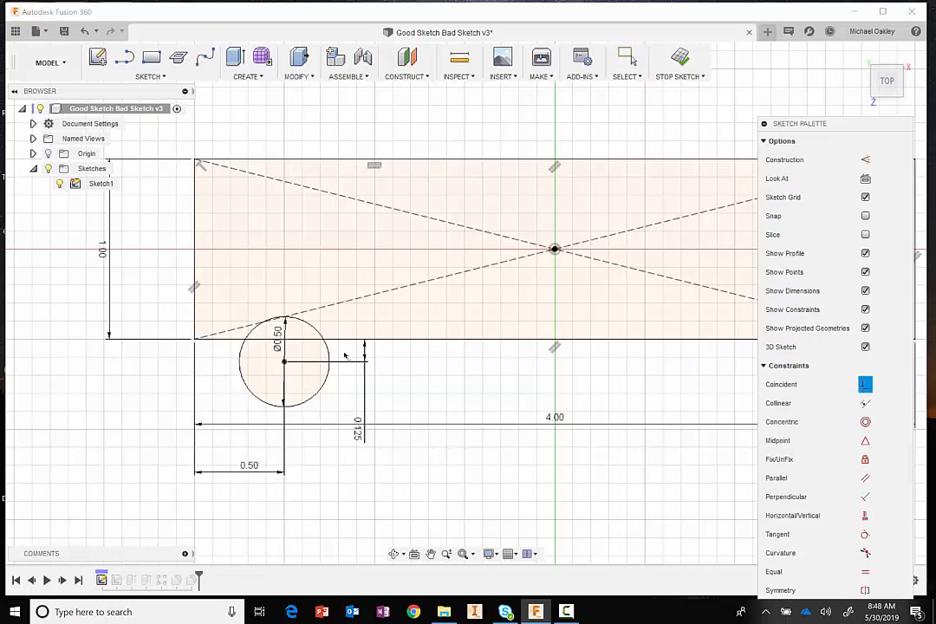
left_click(286, 362)
left_click(301, 339)
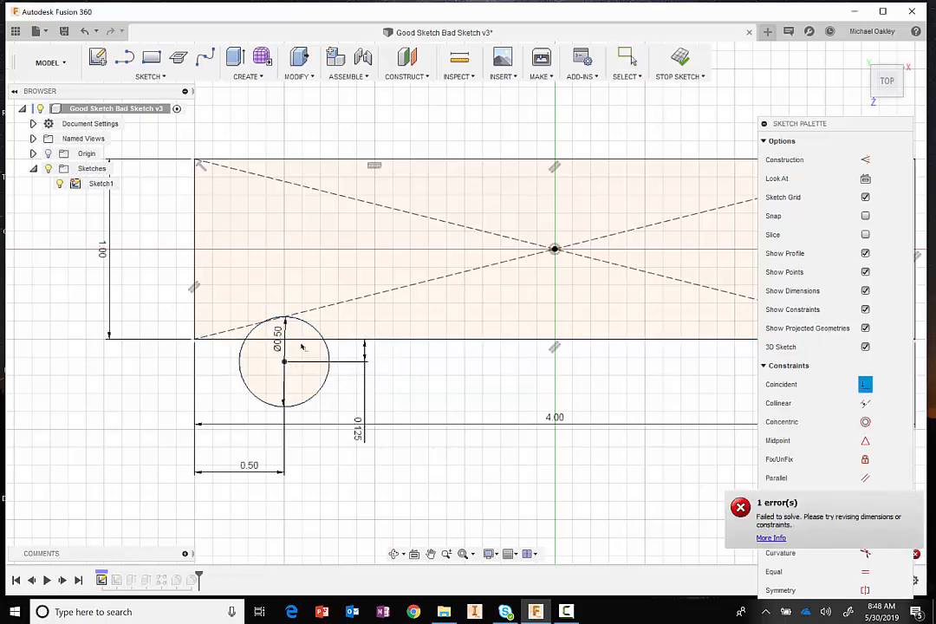
key("Escape")
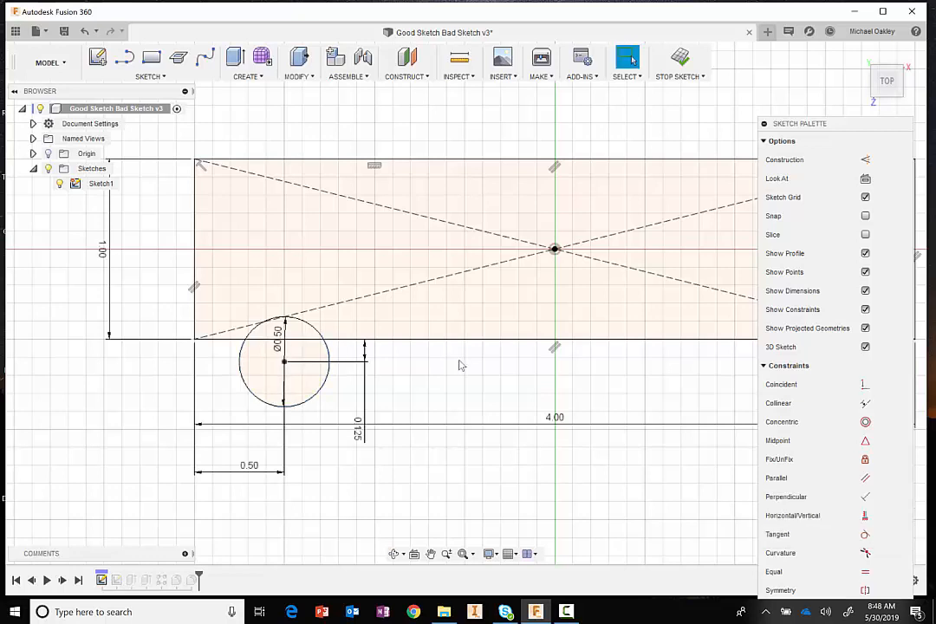
left_click(865, 385)
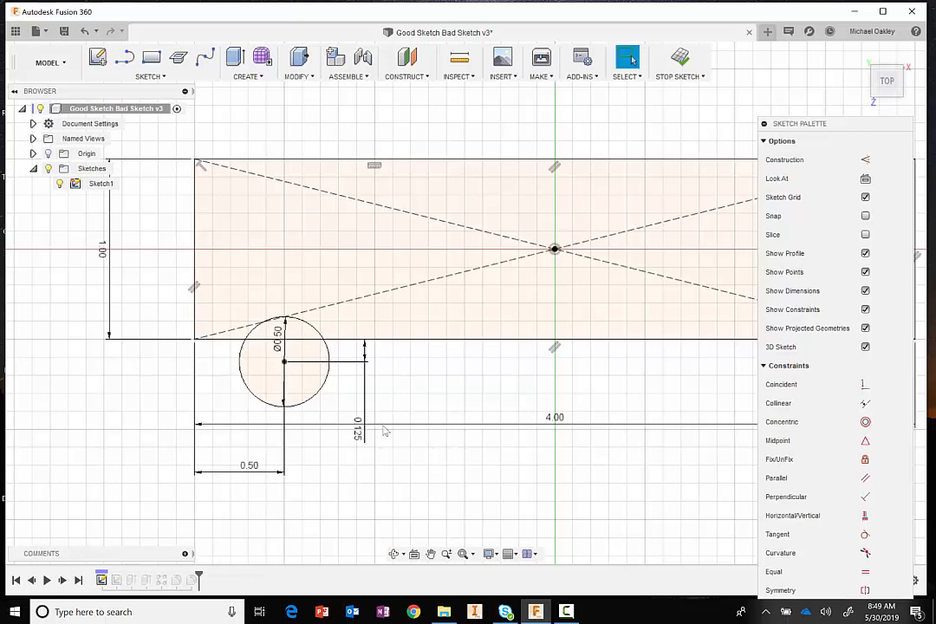
left_click(629, 58)
double_click(359, 427)
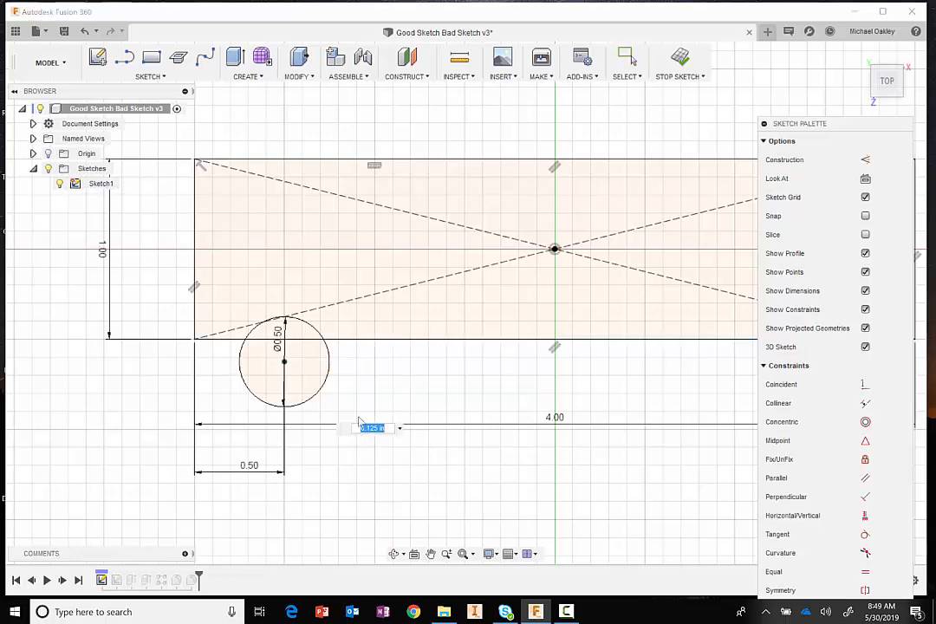
type("0")
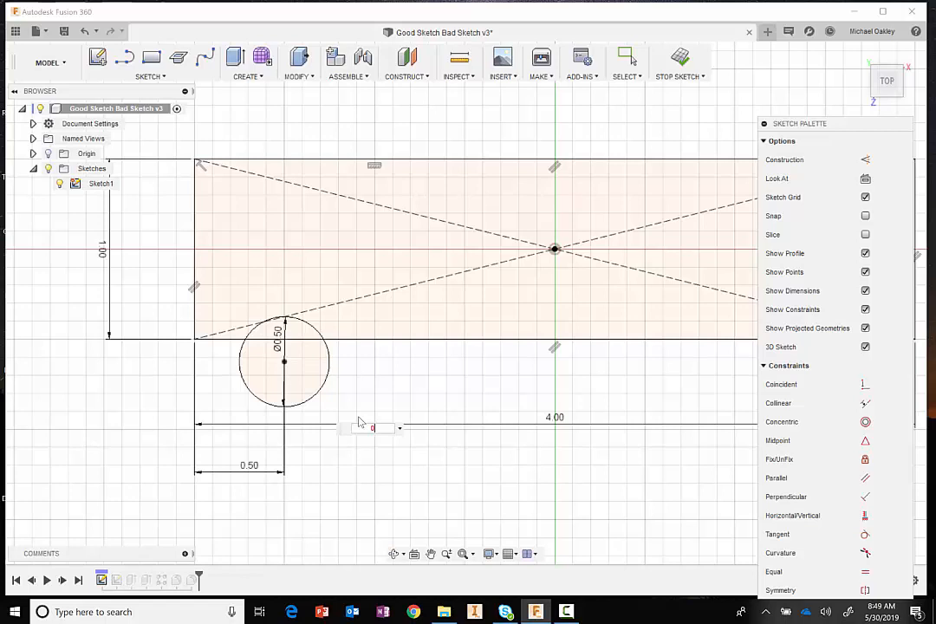
key("Escape")
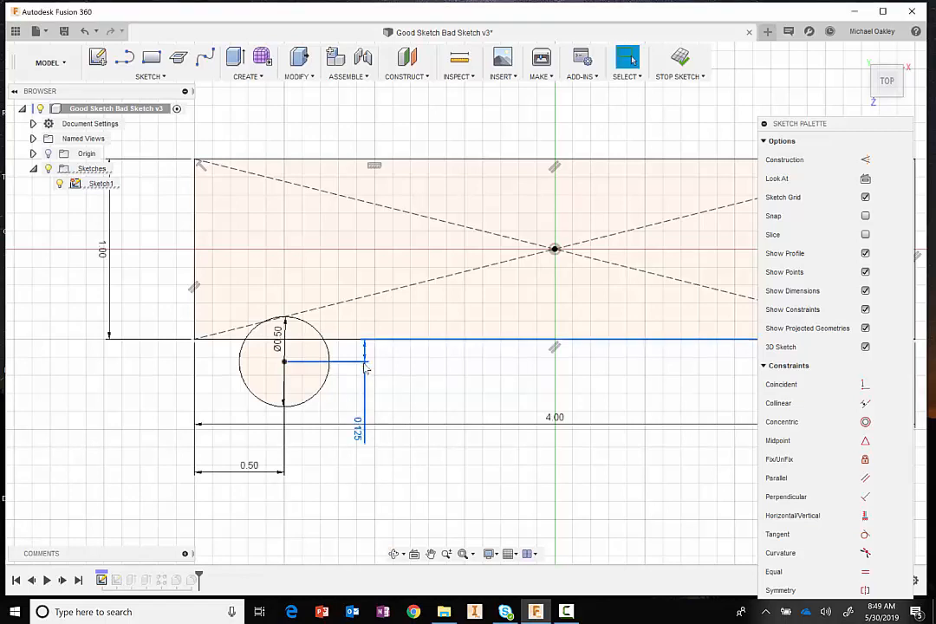
- Delete the circle's 0.125 offset dimension and constrain its center point coincident with the rectangle's lower edge
key("Delete")
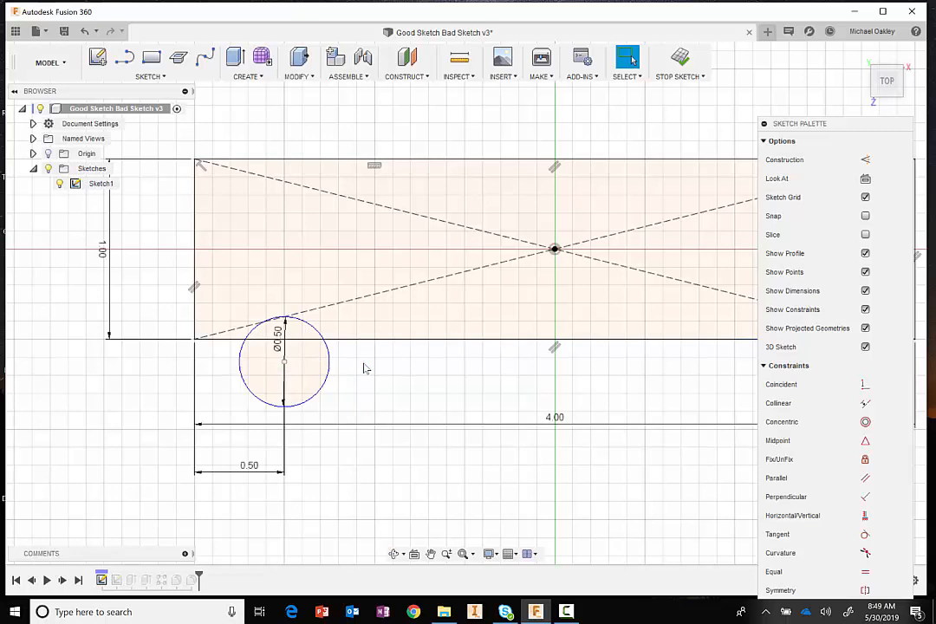
left_click(865, 385)
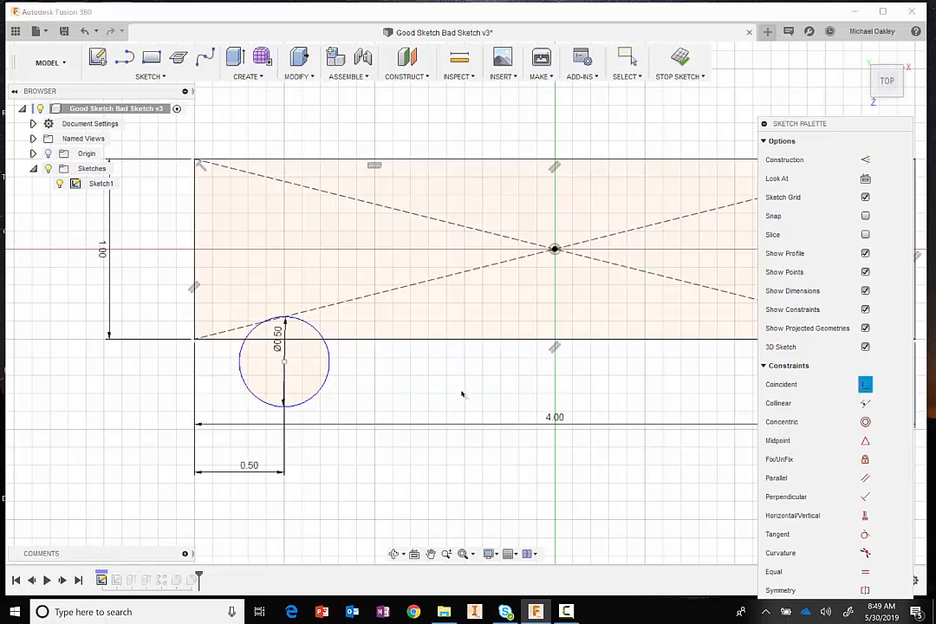
left_click(284, 362)
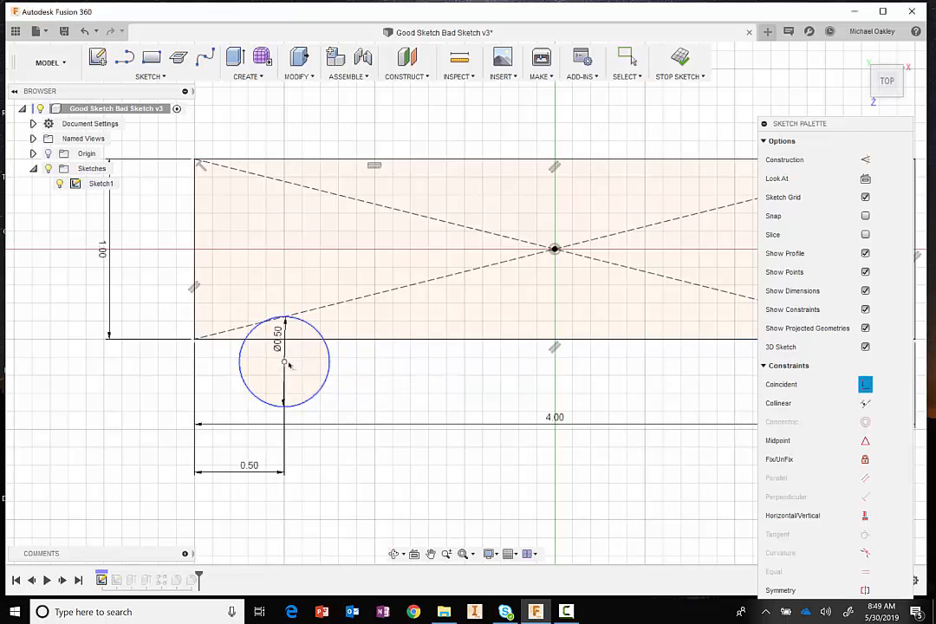
left_click(366, 339)
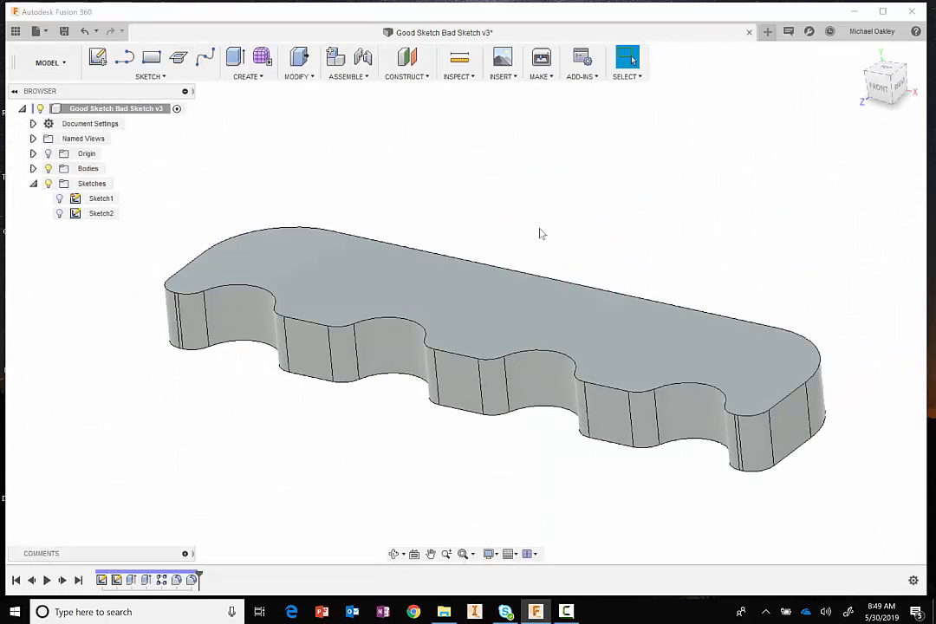
- Roll the timeline back before the last fillet and chamfer the eight vertical notch edges with an equal distance of 0.1 in
middle_click_drag(535, 227, 577, 208)
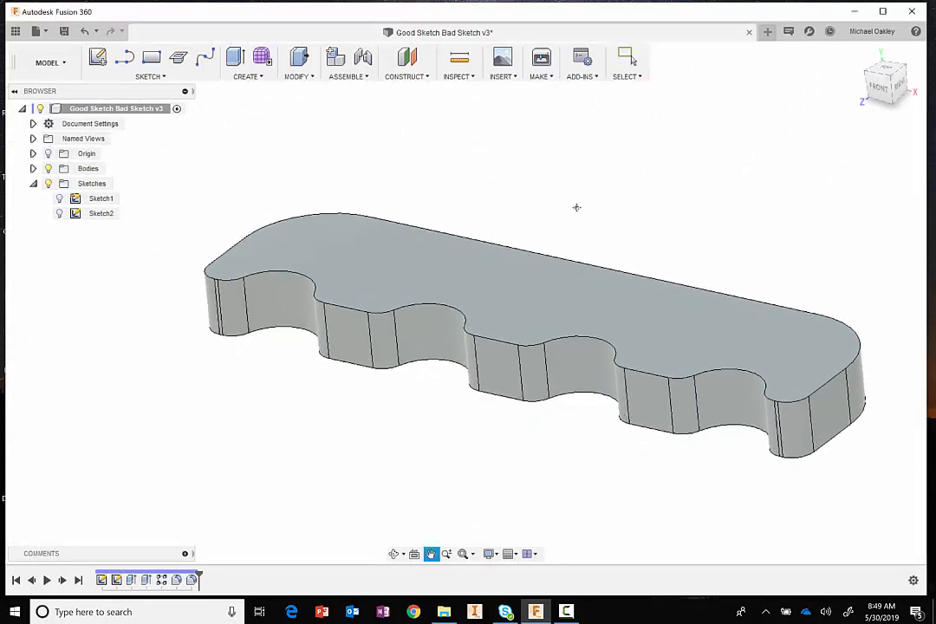
left_click_drag(199, 576, 182, 576)
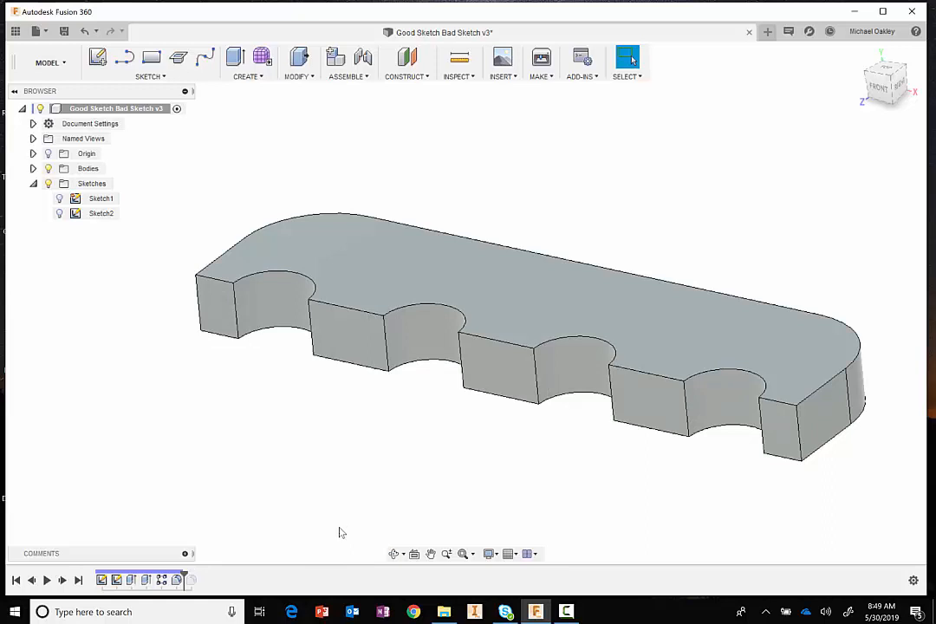
left_click(688, 414)
right_click(689, 413)
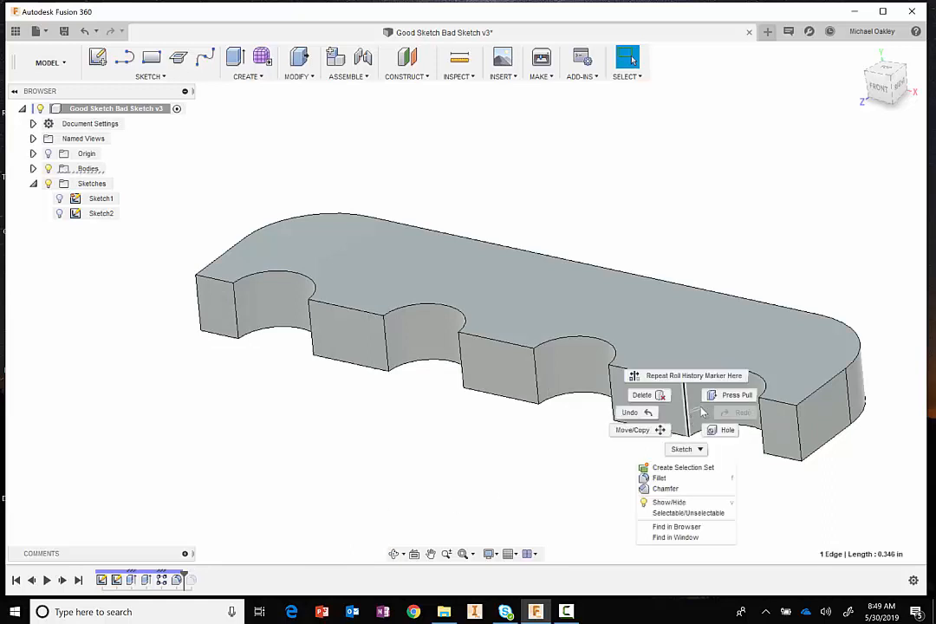
left_click(660, 489)
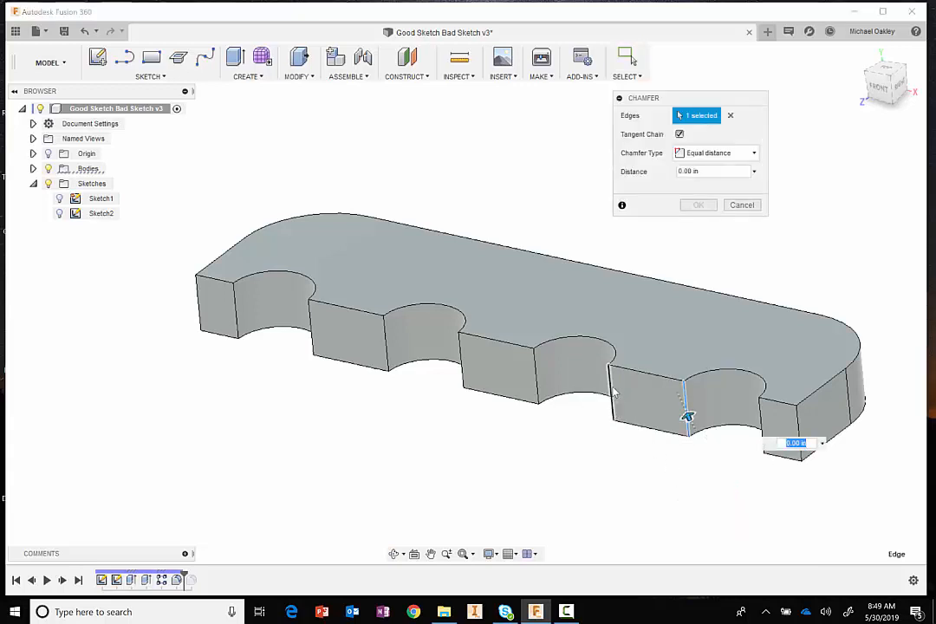
left_click(610, 386)
left_click(535, 371)
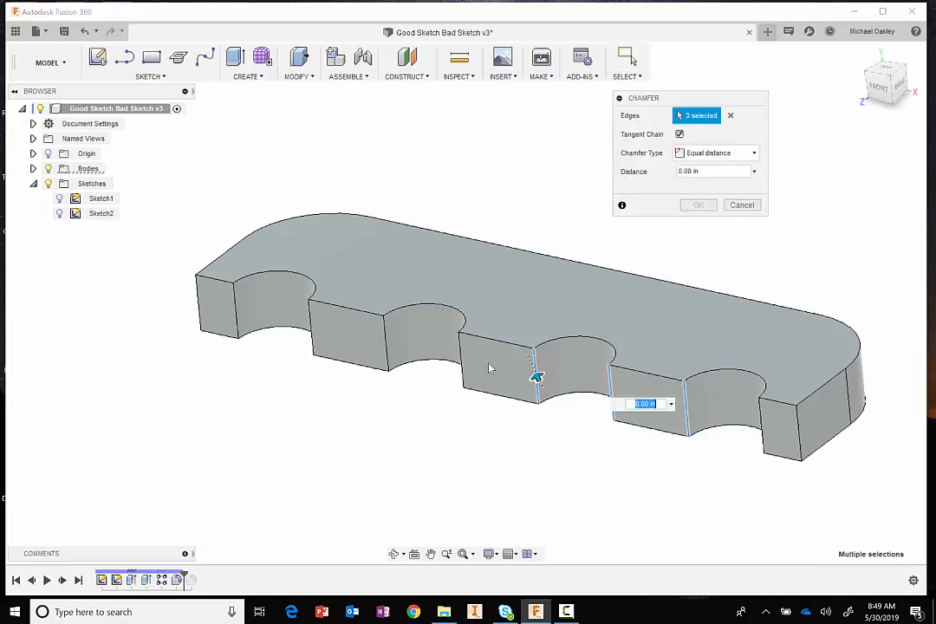
left_click(460, 349)
left_click(386, 341)
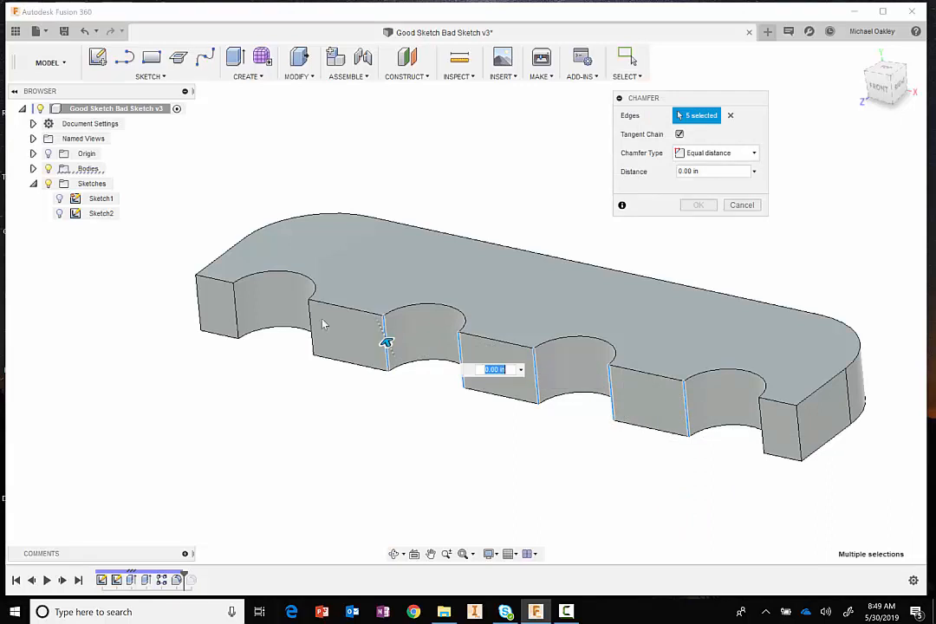
left_click(313, 328)
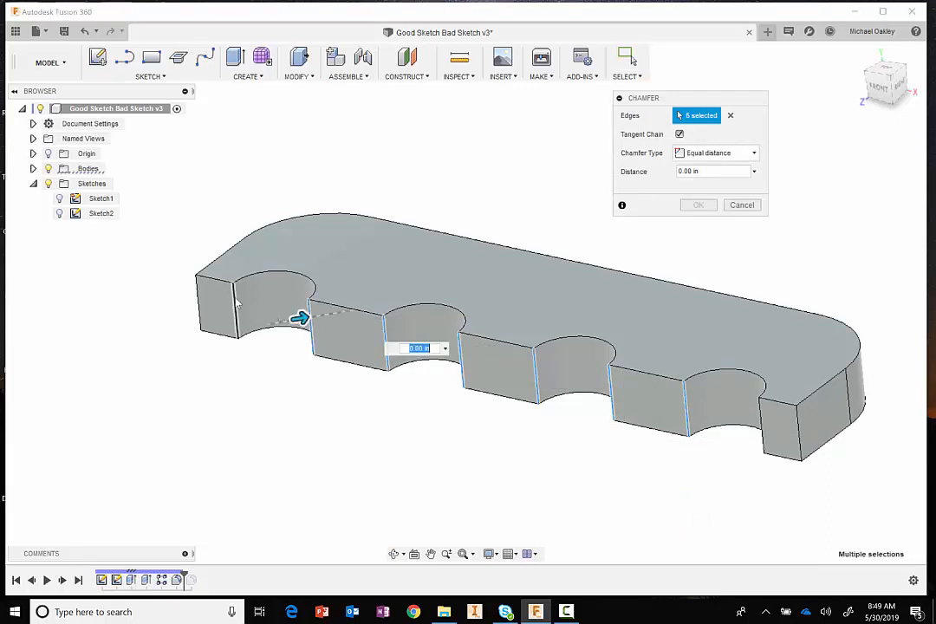
left_click(237, 306)
left_click(761, 416)
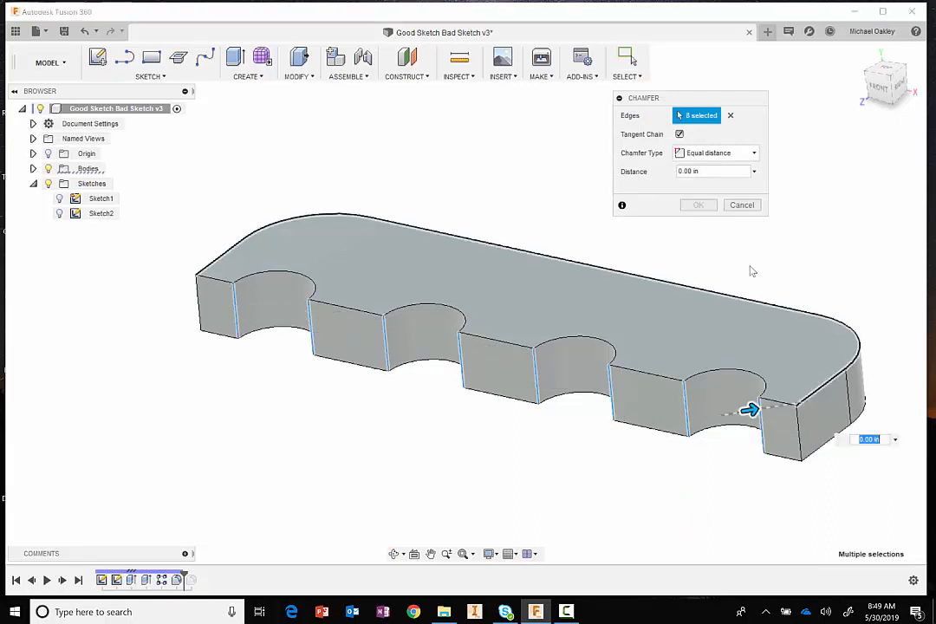
key("BackSpace")
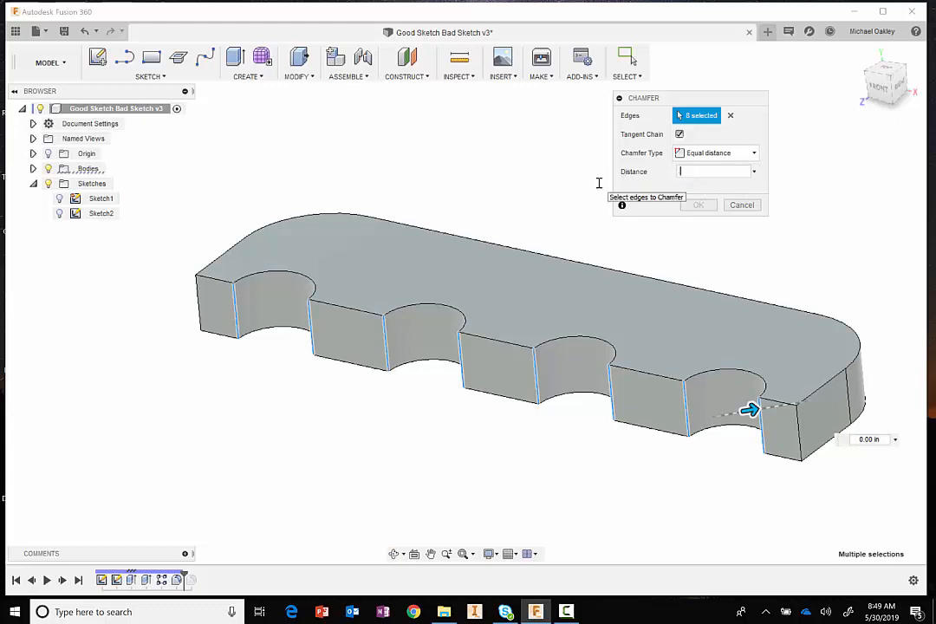
type(".125")
key("Return")
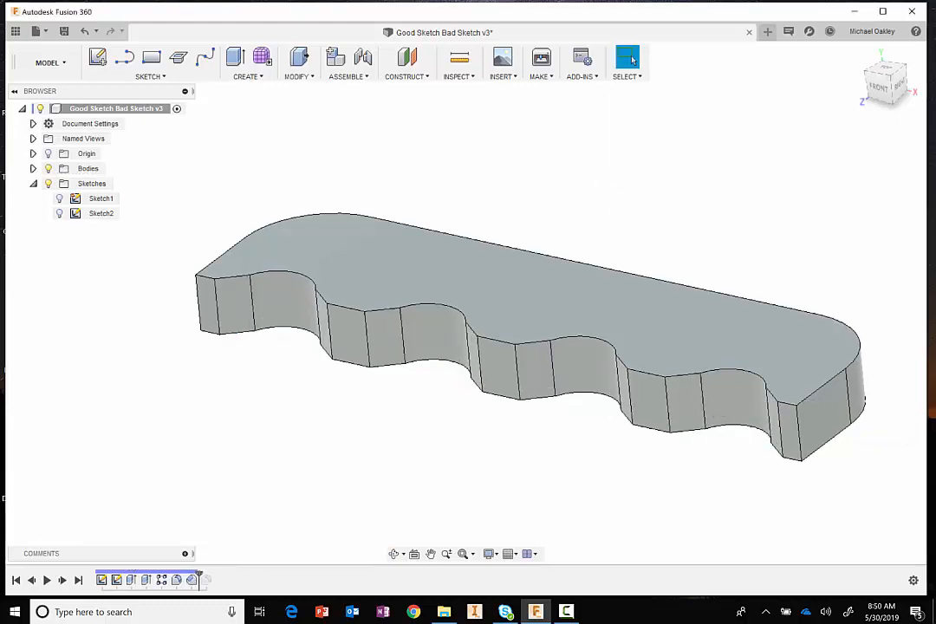
- Roll the timeline forward to include the last fillet and check that feature's edge settings without changing them
left_click_drag(199, 576, 215, 576)
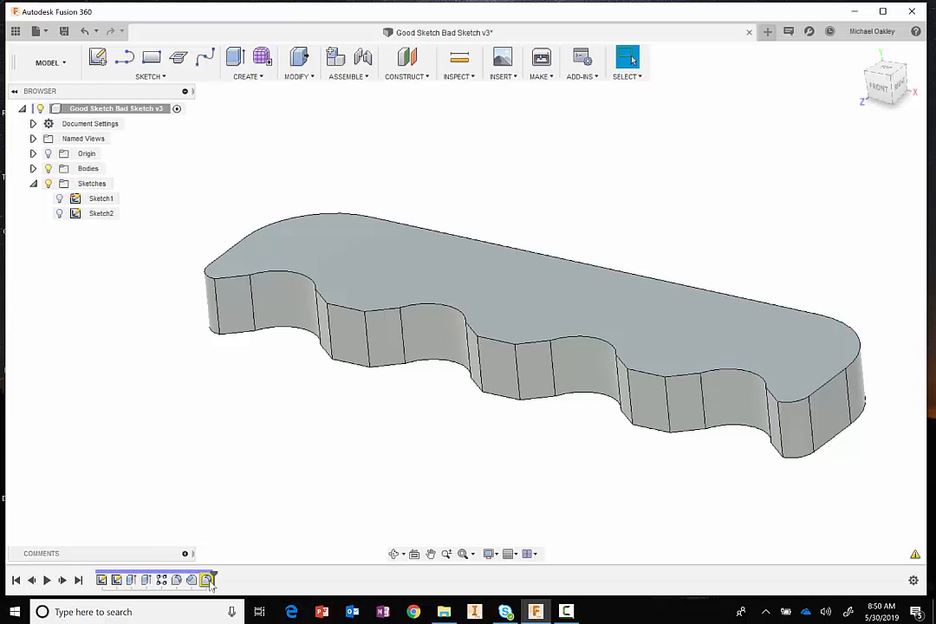
double_click(205, 579)
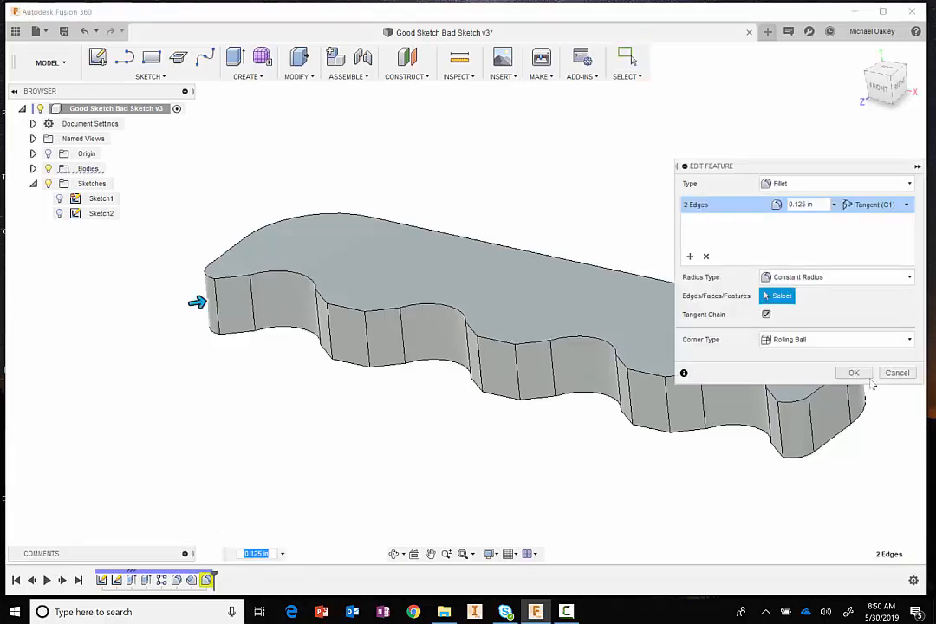
left_click(897, 373)
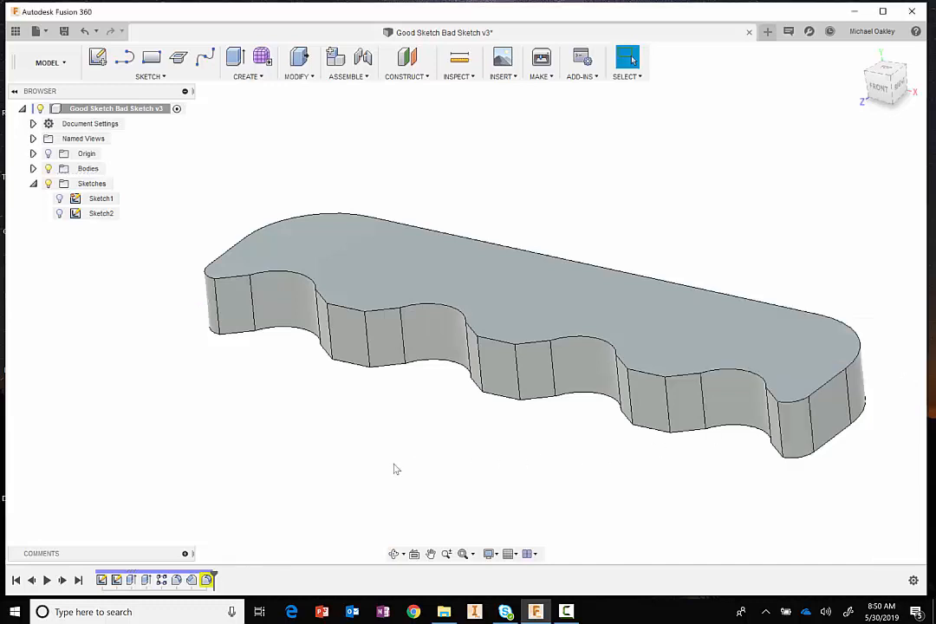
- Suppress the notch-edge chamfer and the last fillet in the timeline, and unsuppress only the chamfer
right_click(192, 581)
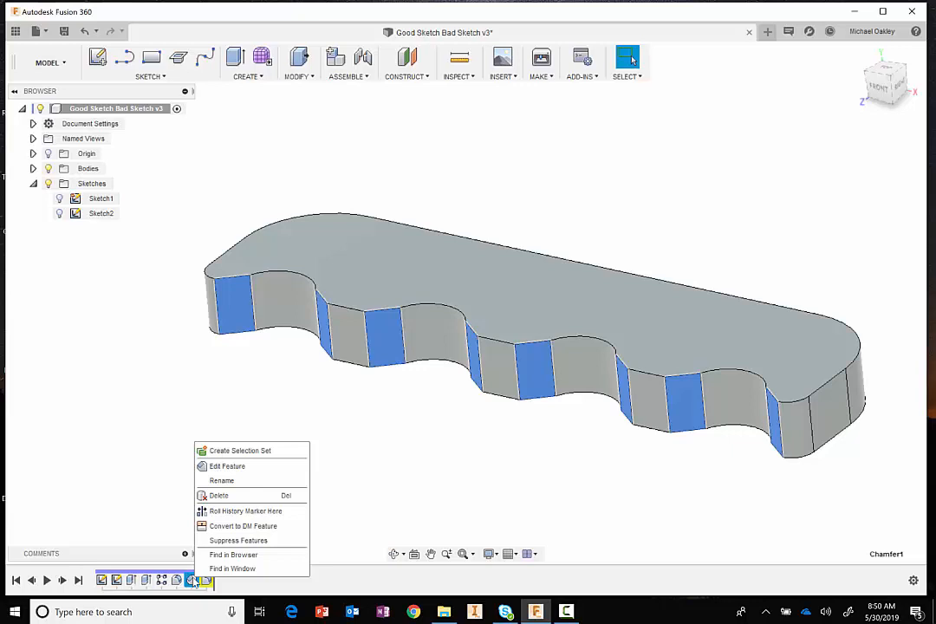
left_click(230, 541)
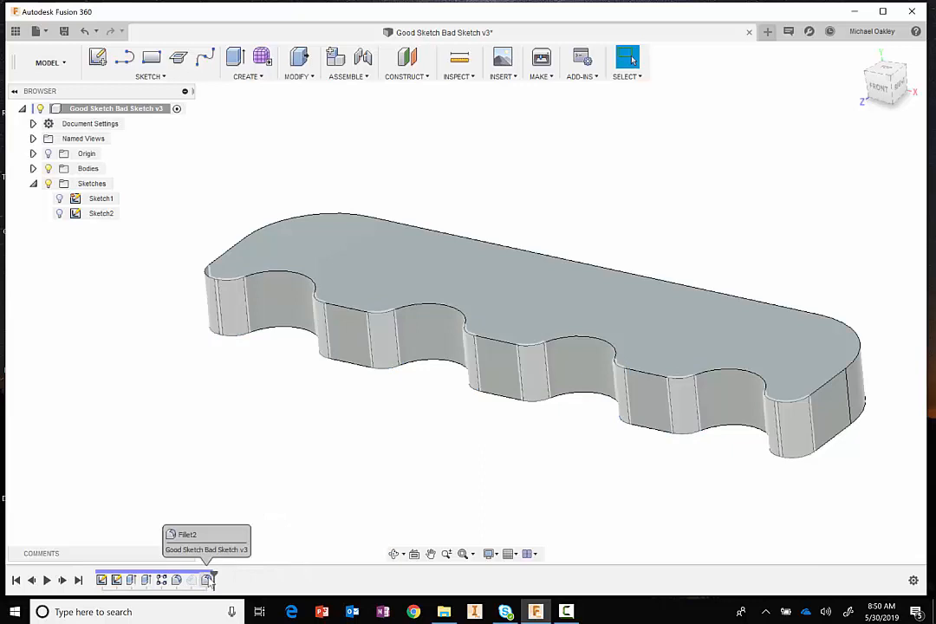
right_click(207, 580)
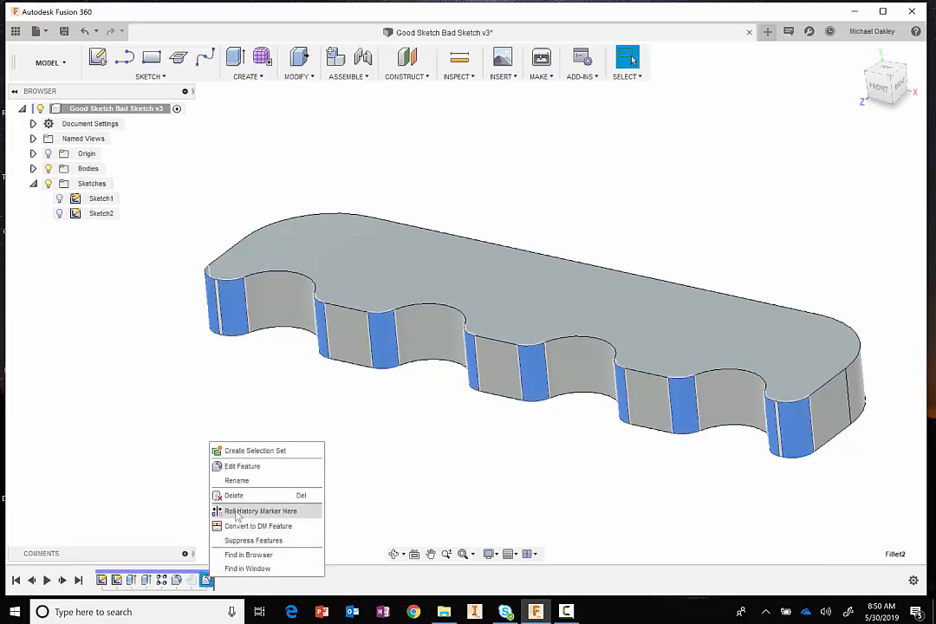
left_click(242, 541)
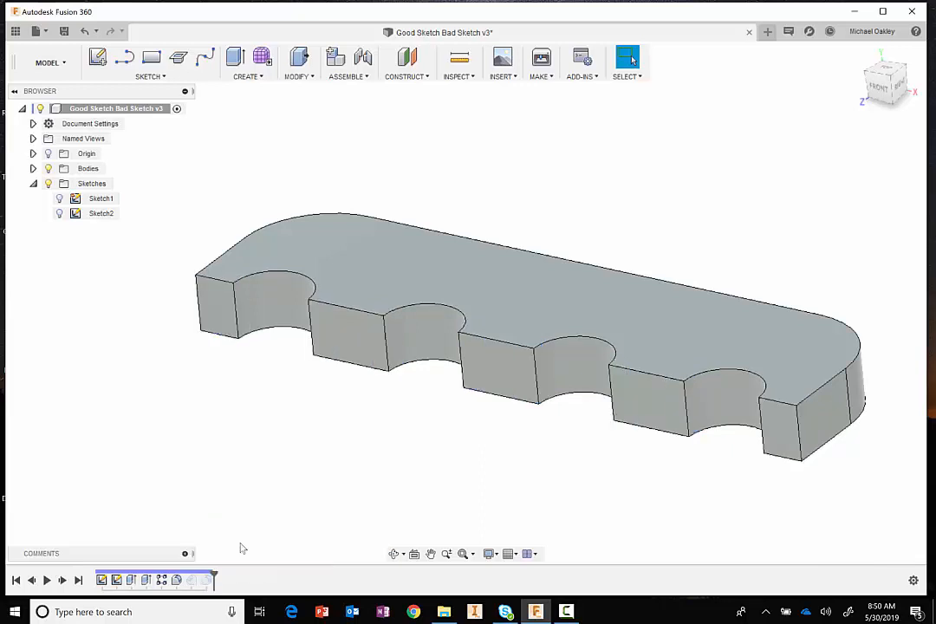
right_click(191, 580)
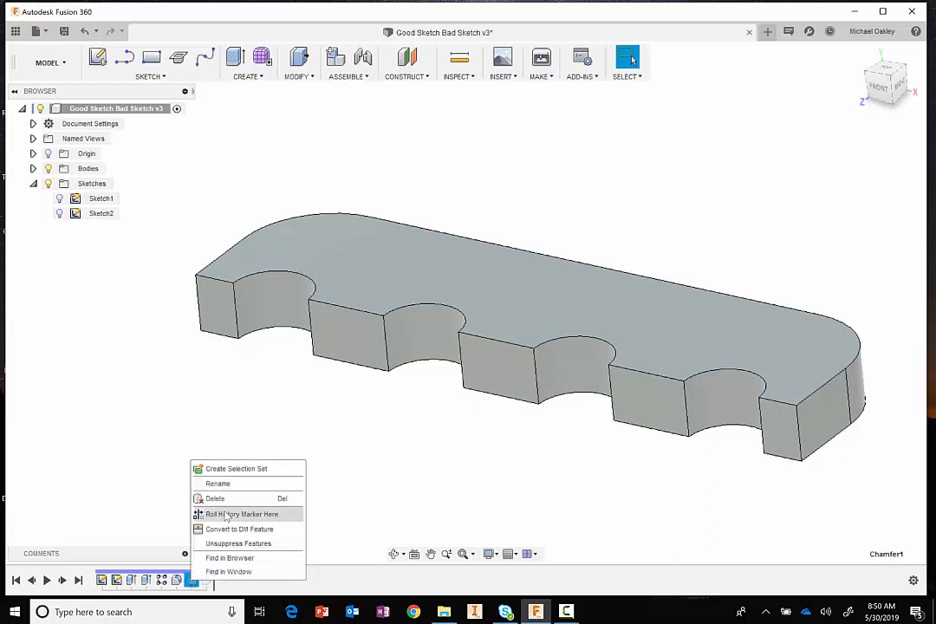
left_click(229, 545)
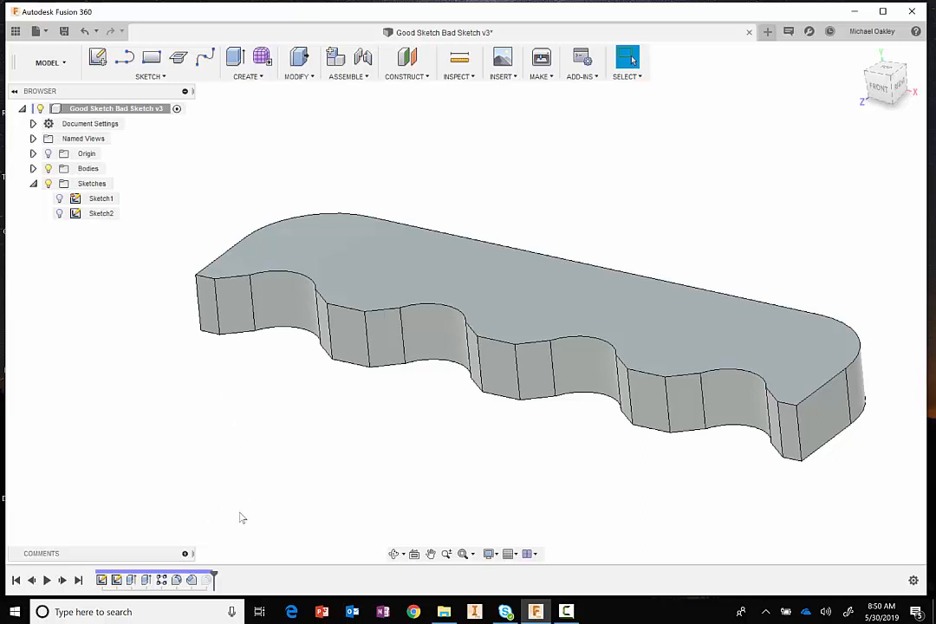
- Delete the suppressed last fillet from the timeline
right_click(208, 581)
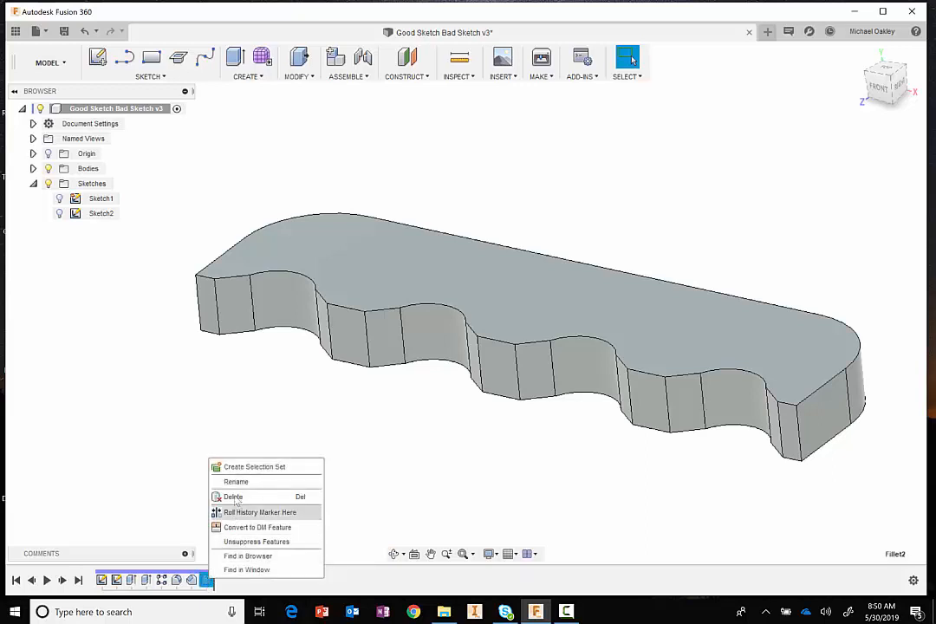
left_click(230, 496)
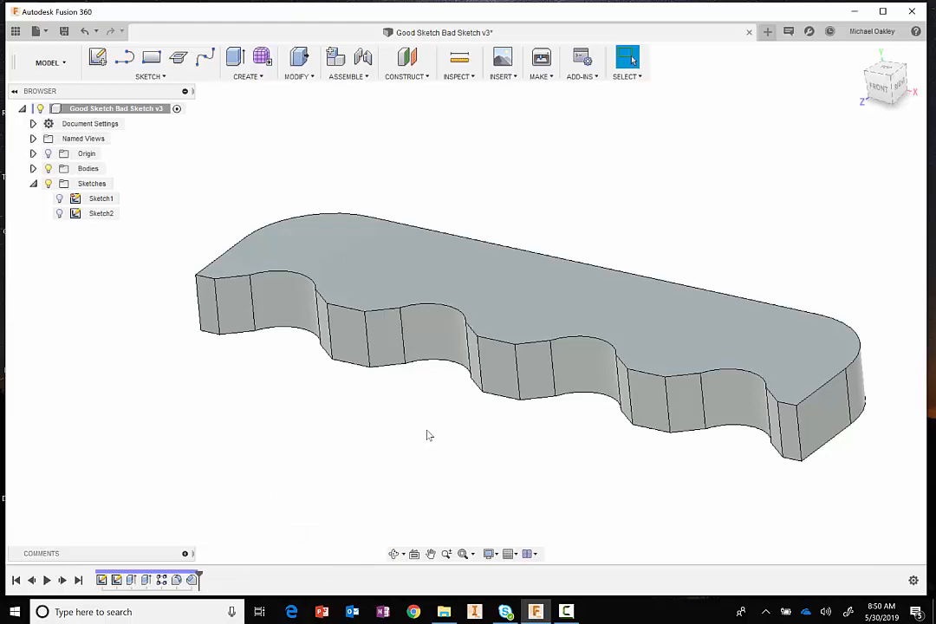
mouse_move(438, 429)
middle_mouse_down("shift")
mouse_move(366, 437)
mouse_move(434, 424)
middle_mouse_up("shift")
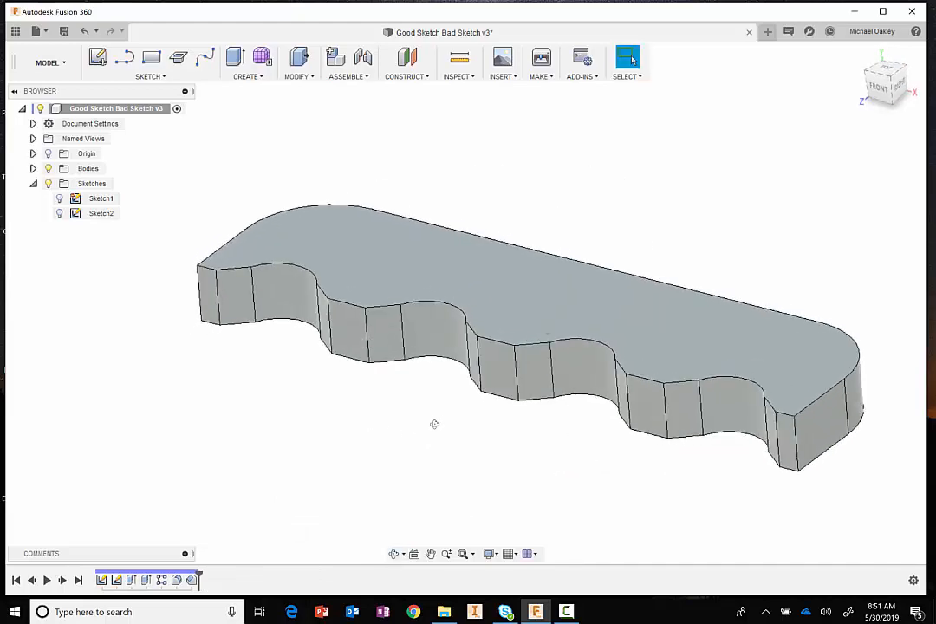